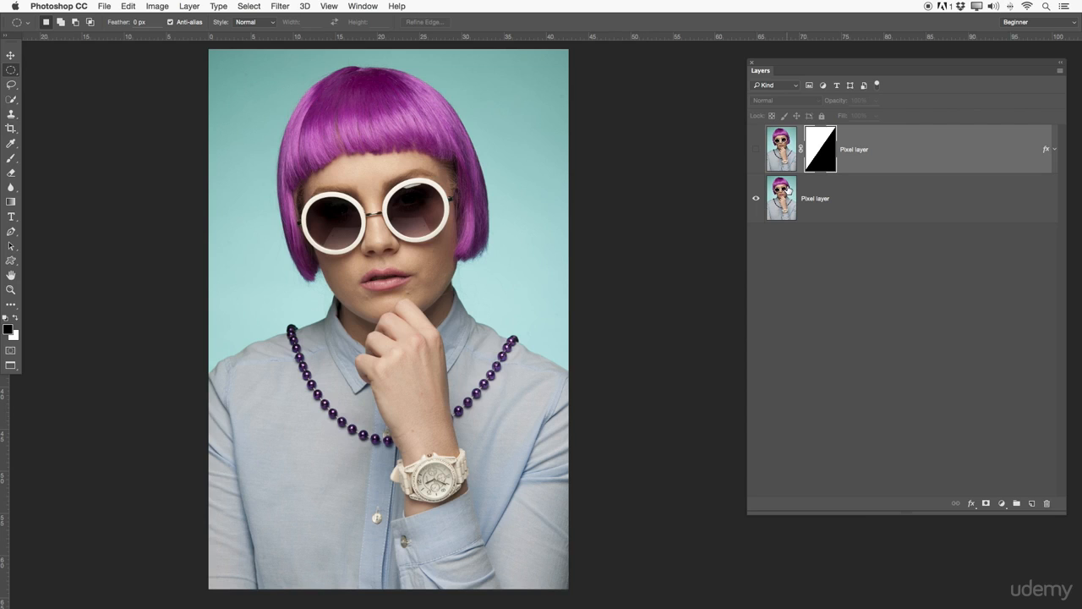
Select the top pixel layer's mask and make the top layer visible.
click(844, 194)
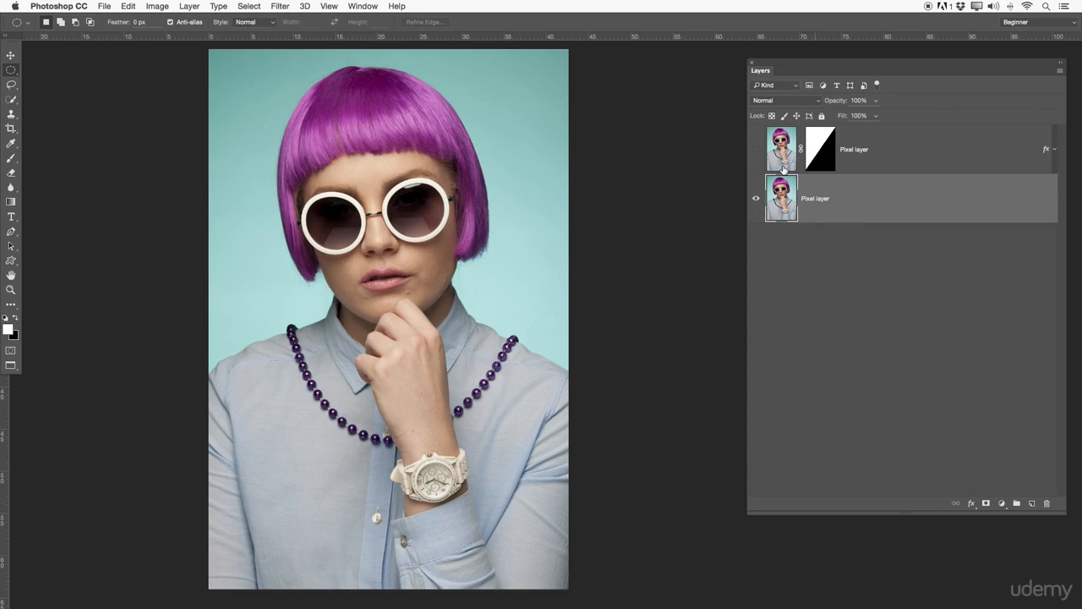
click(770, 152)
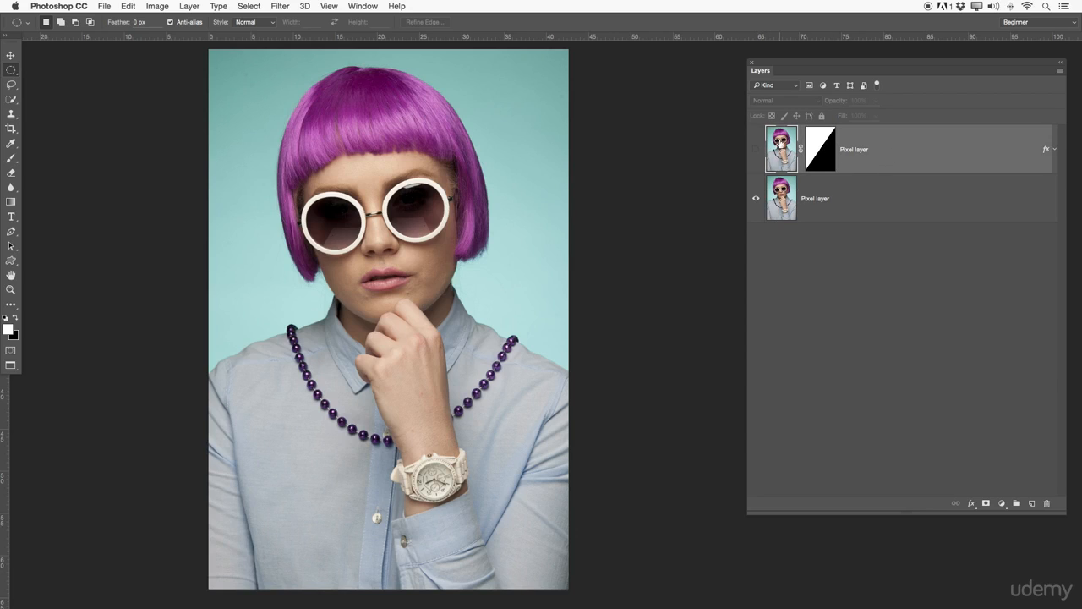
click(819, 145)
click(755, 152)
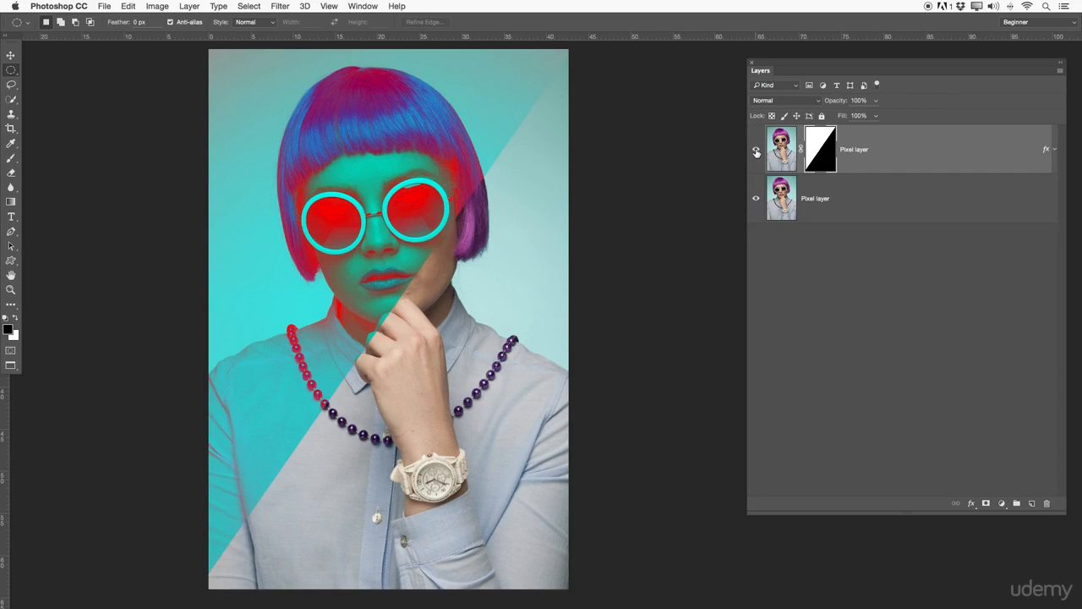
Temporarily disable the top layer's mask, toggle its effects and visibility, then re-enable the mask.
right_click(818, 143)
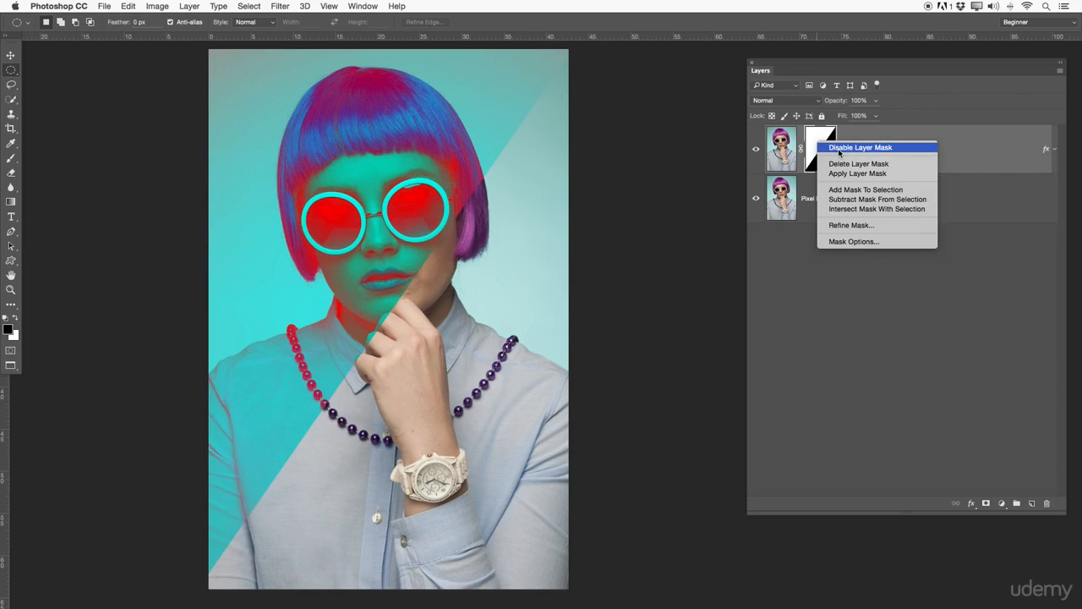
click(840, 150)
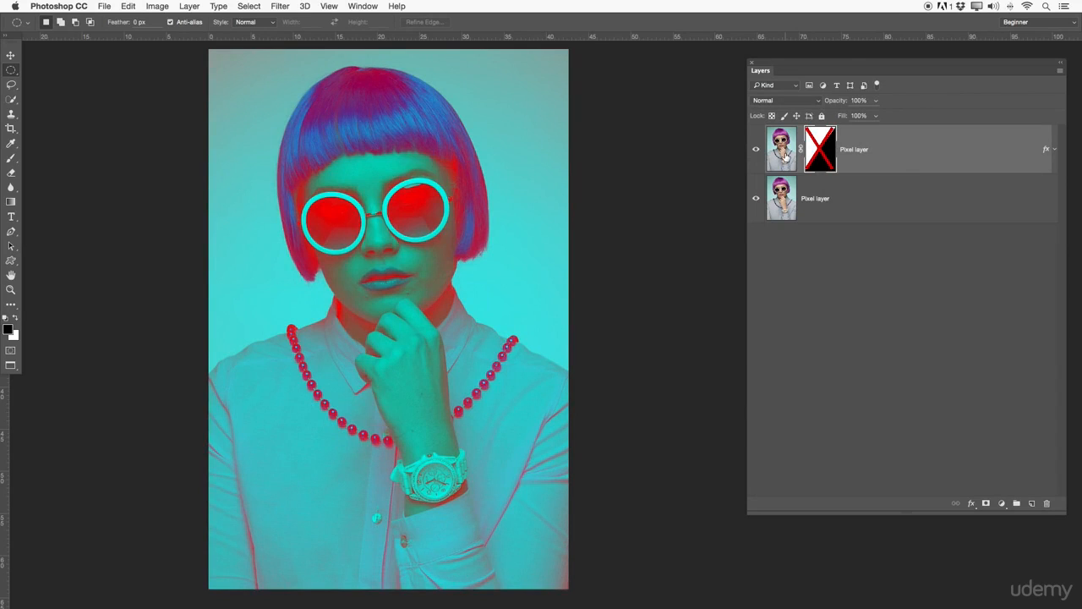
click(1055, 150)
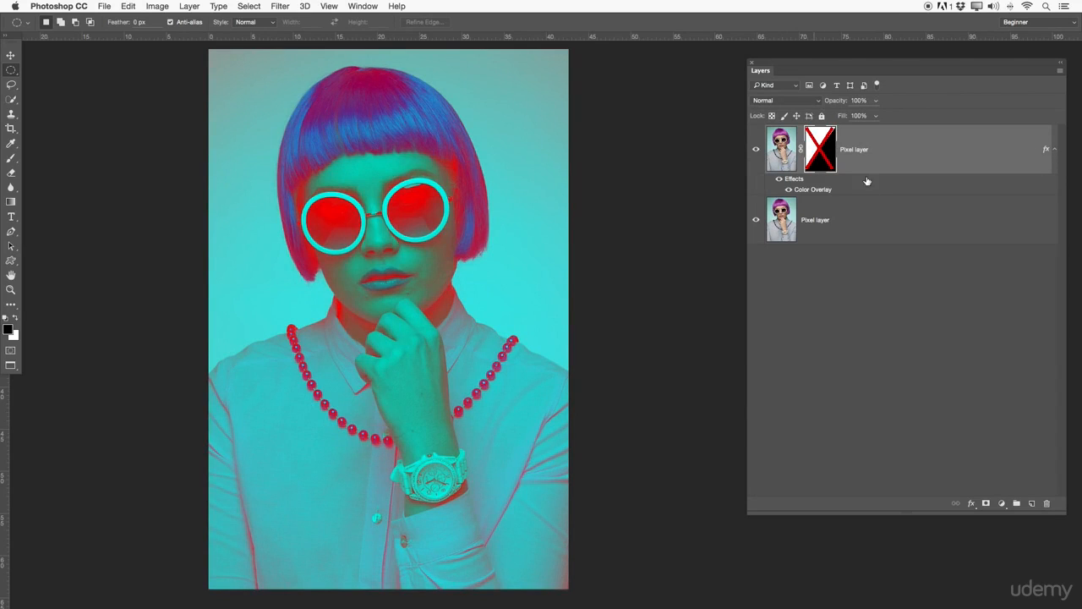
click(1056, 150)
click(756, 149)
click(756, 149)
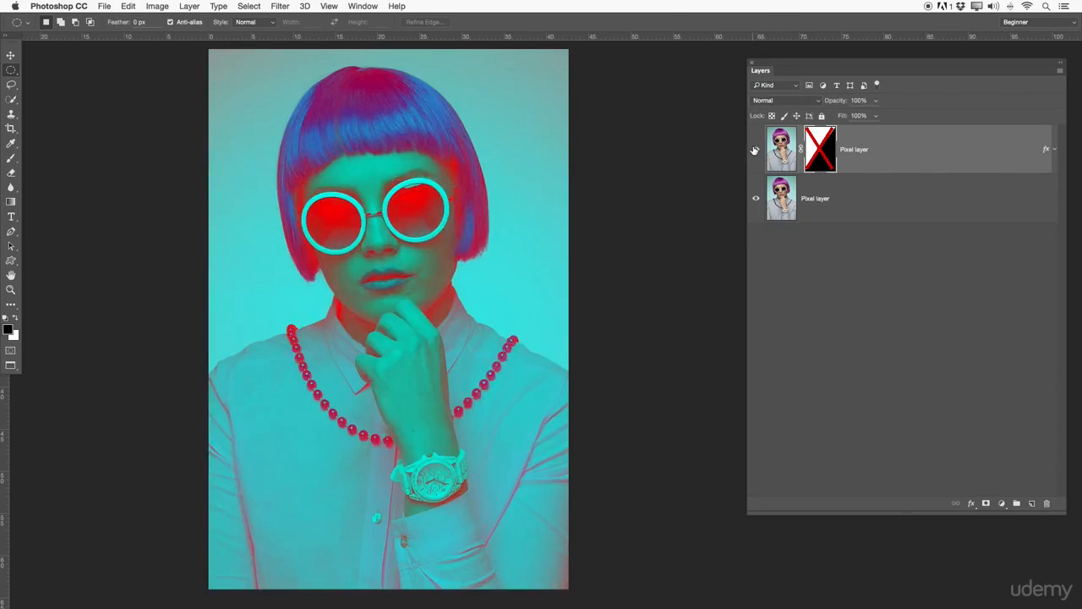
shift+click(821, 159)
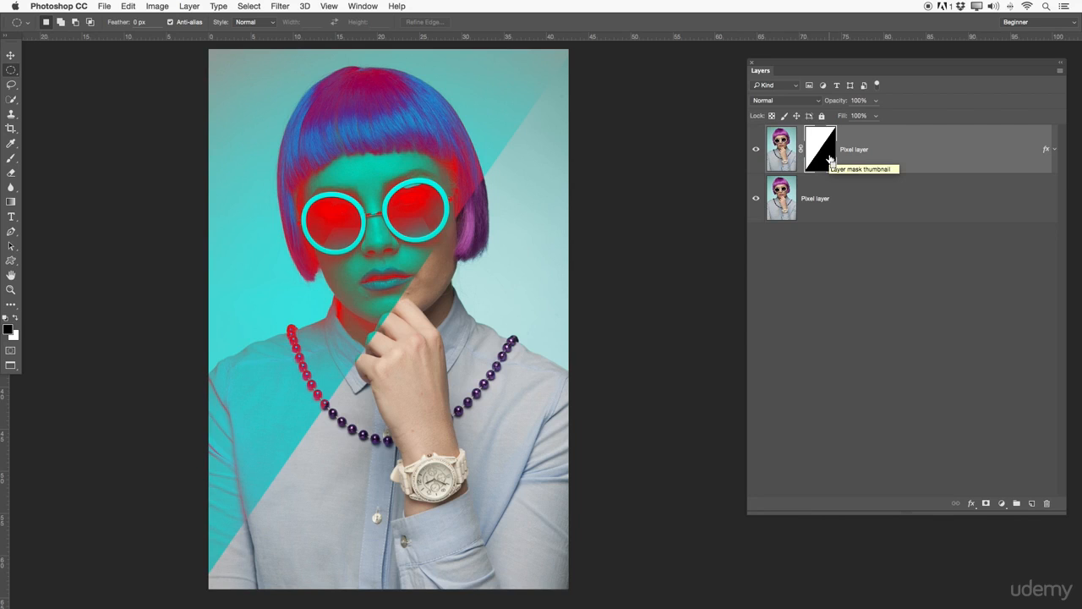
Invert the top layer's mask, then apply the mask and undo the apply.
key(super+i)
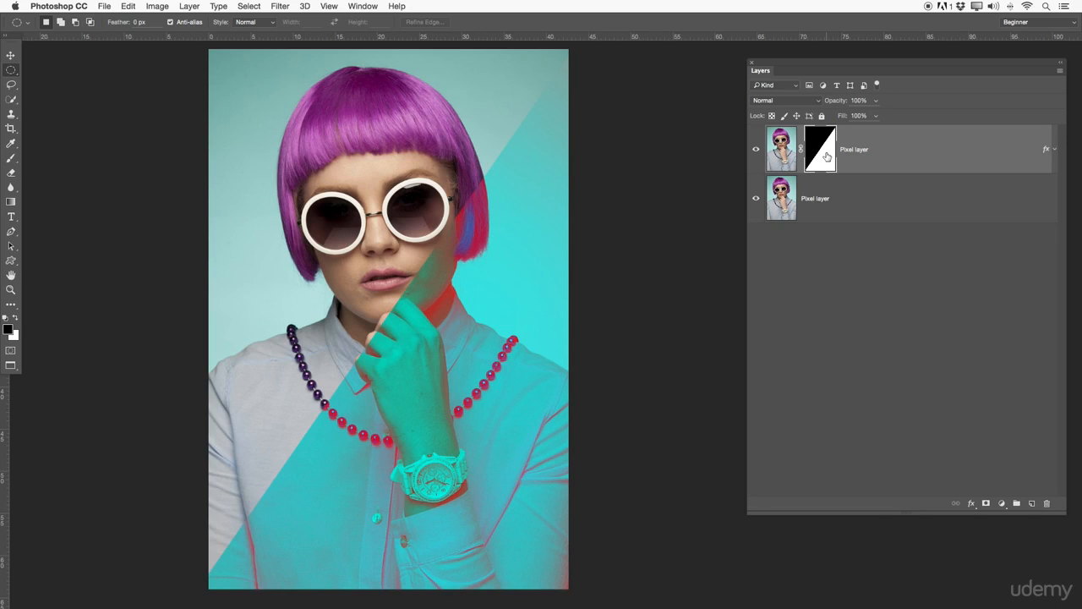
right_click(828, 155)
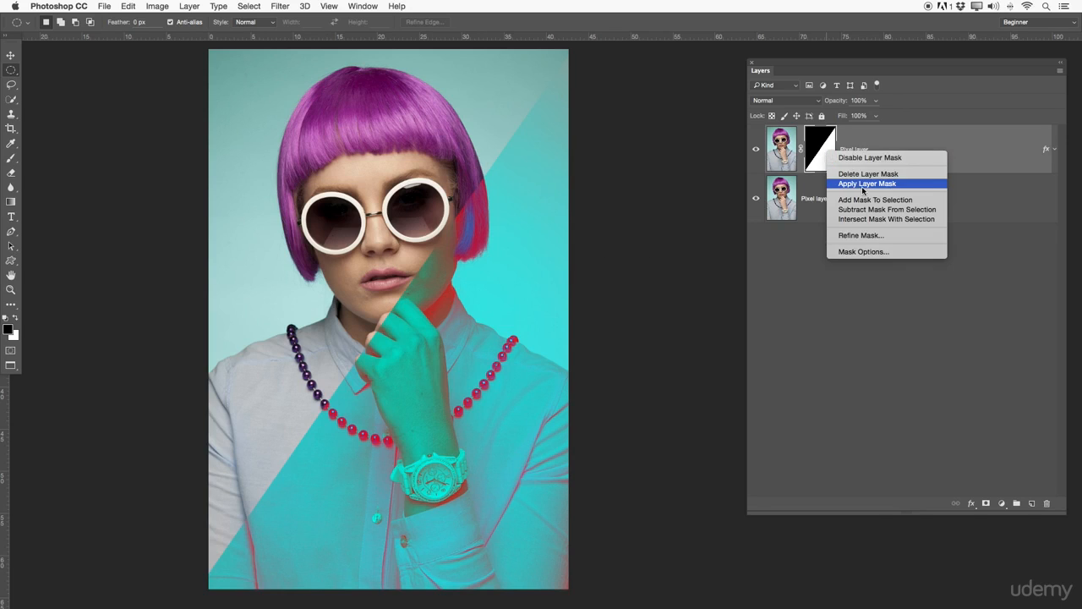
click(857, 183)
key(super+z)
Delete the layer mask from the top pixel layer.
right_click(821, 156)
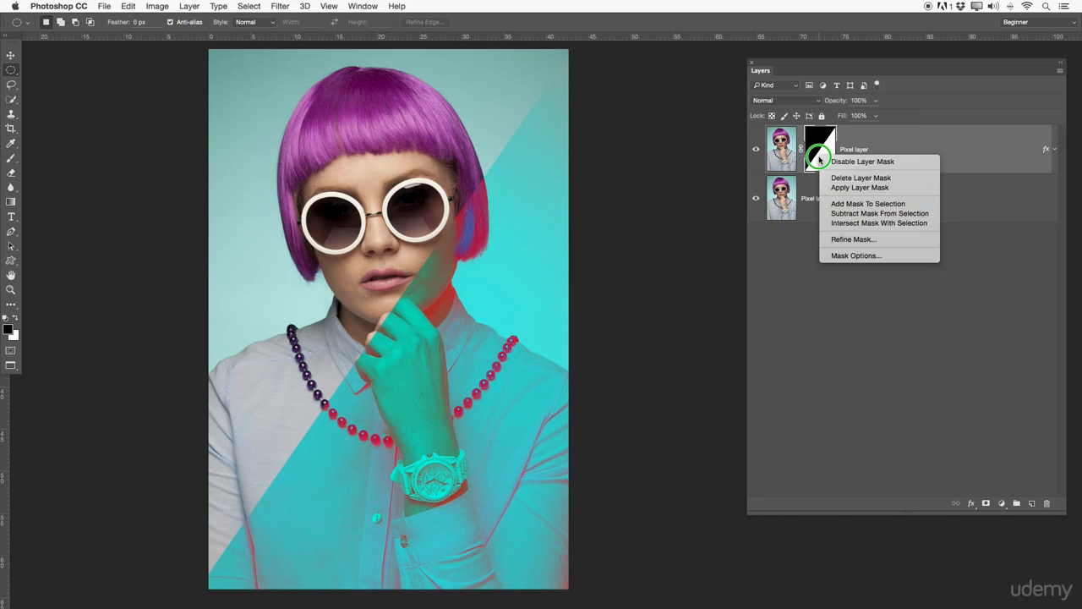
click(846, 178)
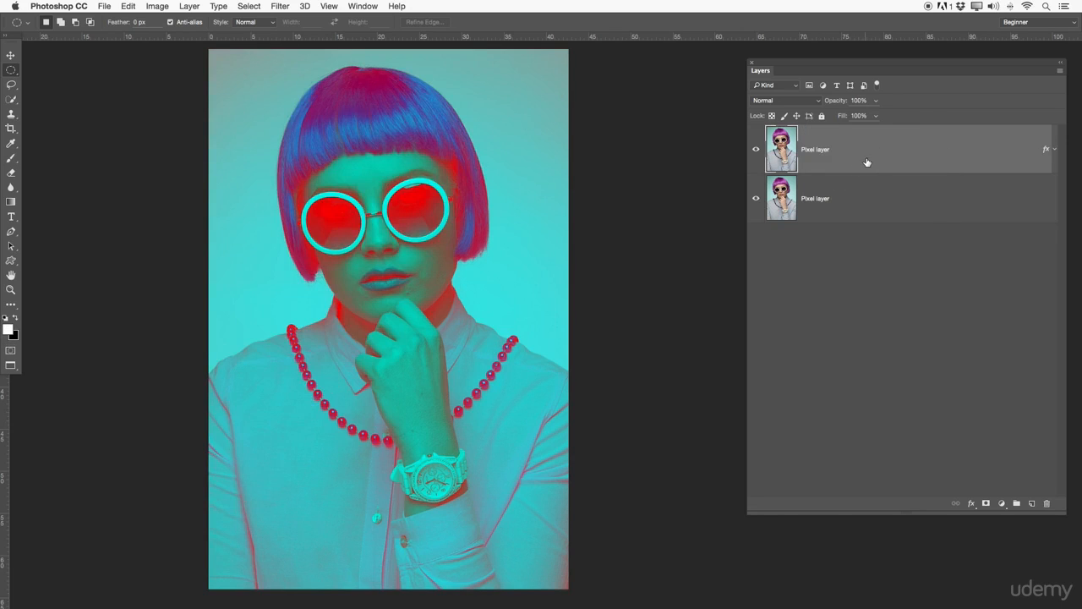
click(864, 271)
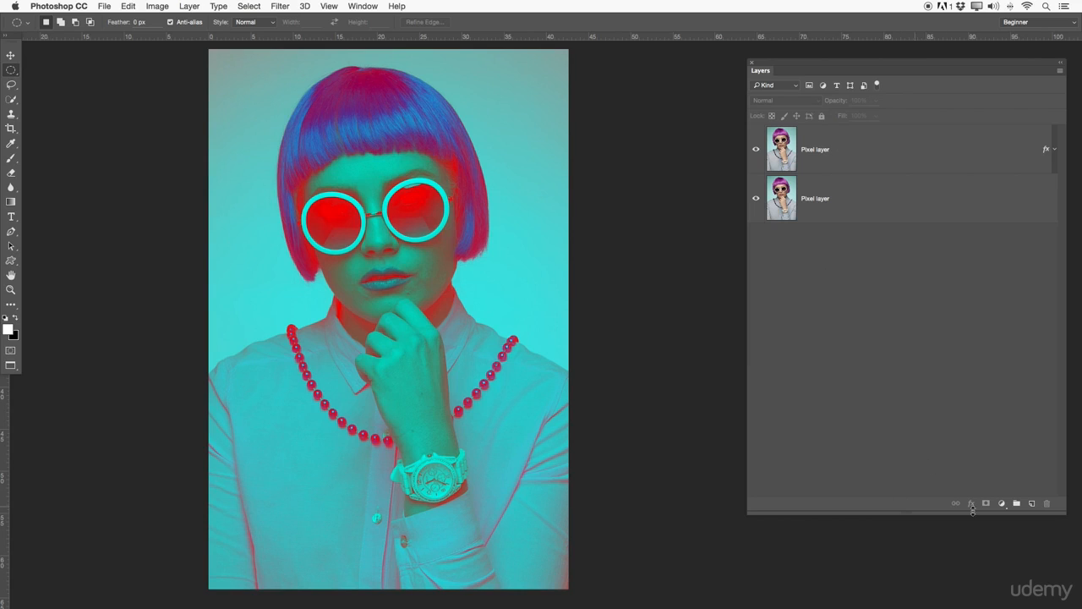
click(850, 161)
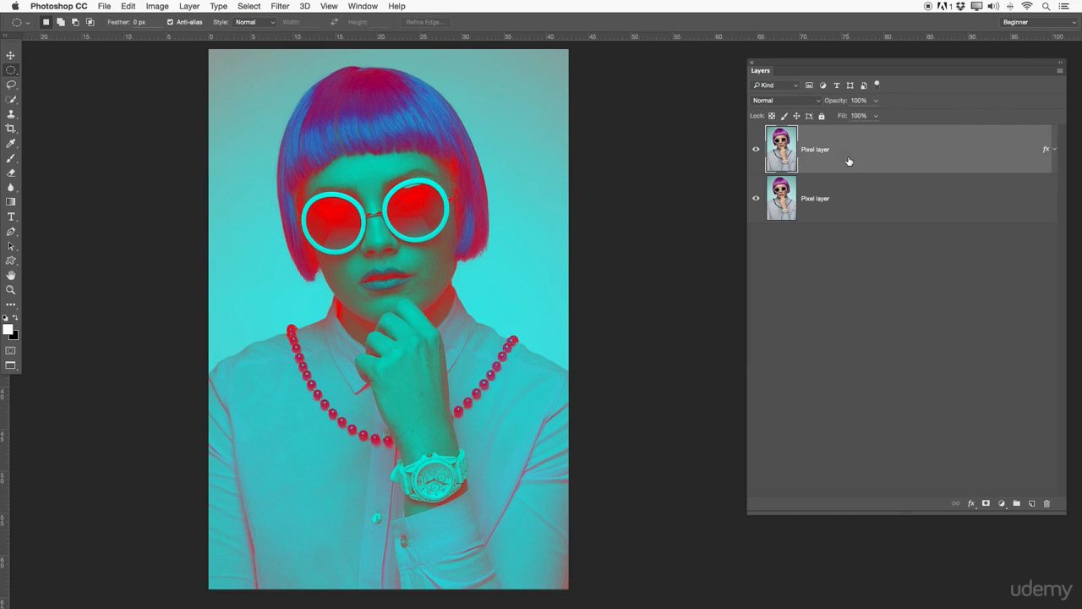
Add a new white layer mask to the top pixel layer, inverting it twice.
click(987, 504)
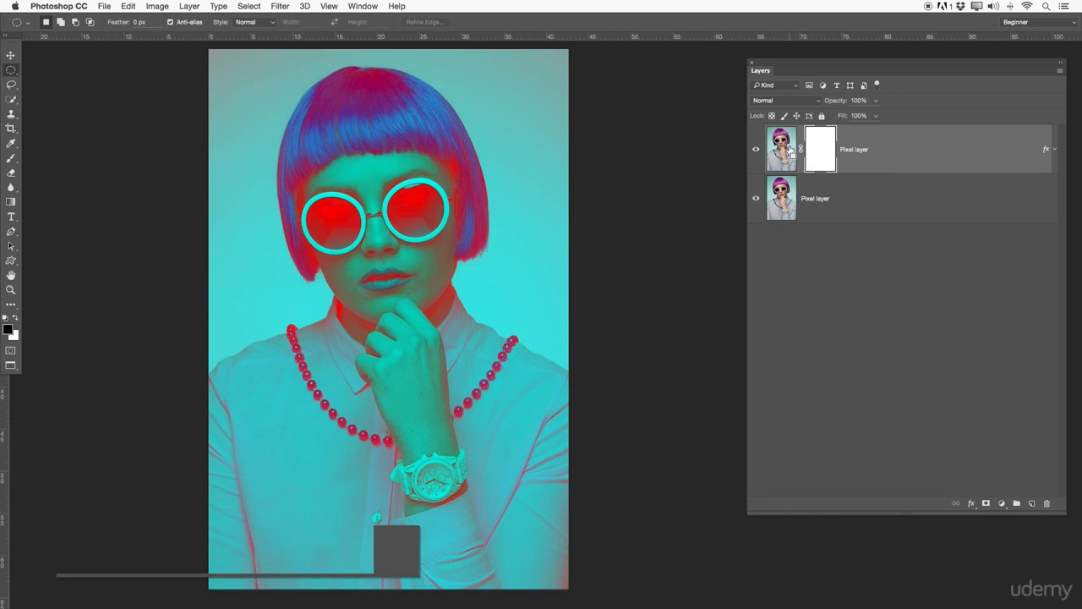
key(super+i)
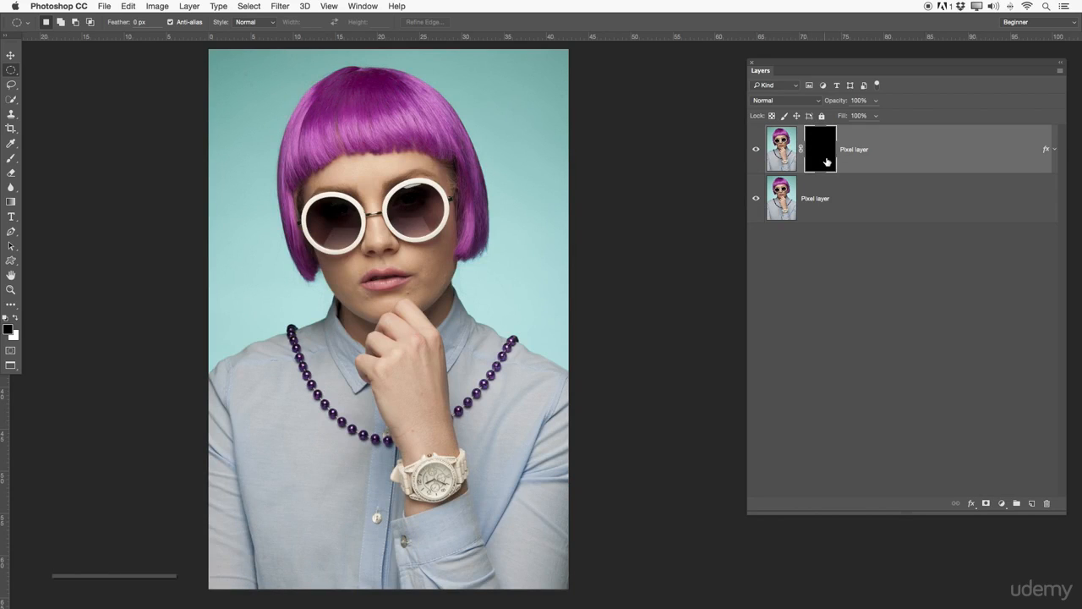
key(super+i)
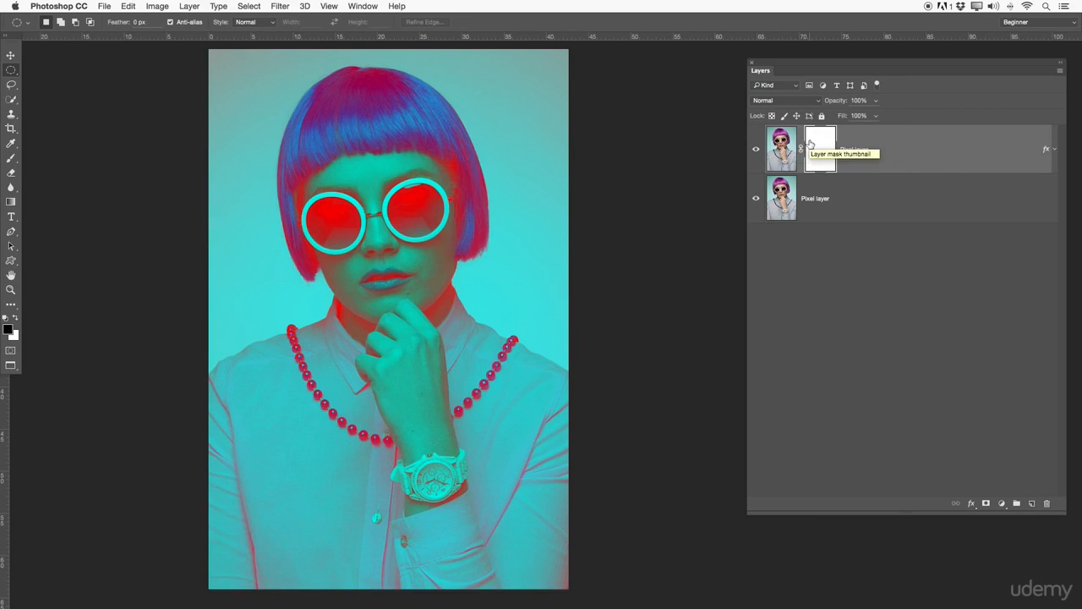
Try painting strokes with the Brush tool directly on the top layer's pixels, then undo them.
key(b)
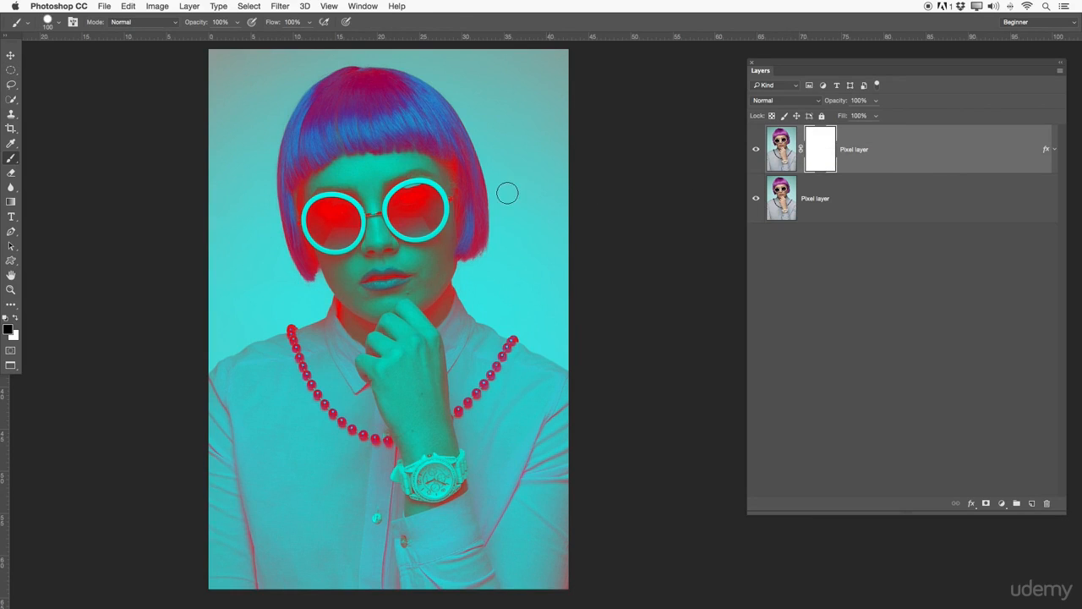
key(x)
mouse_move(330, 207)
mouse_down()
mouse_move(309, 224)
mouse_move(312, 209)
mouse_move(342, 245)
mouse_move(318, 227)
mouse_move(398, 193)
mouse_move(395, 219)
mouse_move(418, 213)
mouse_move(330, 207)
mouse_move(308, 218)
mouse_move(364, 245)
mouse_move(335, 224)
mouse_move(372, 201)
mouse_move(402, 207)
mouse_move(471, 182)
mouse_move(348, 209)
mouse_up()
click(782, 144)
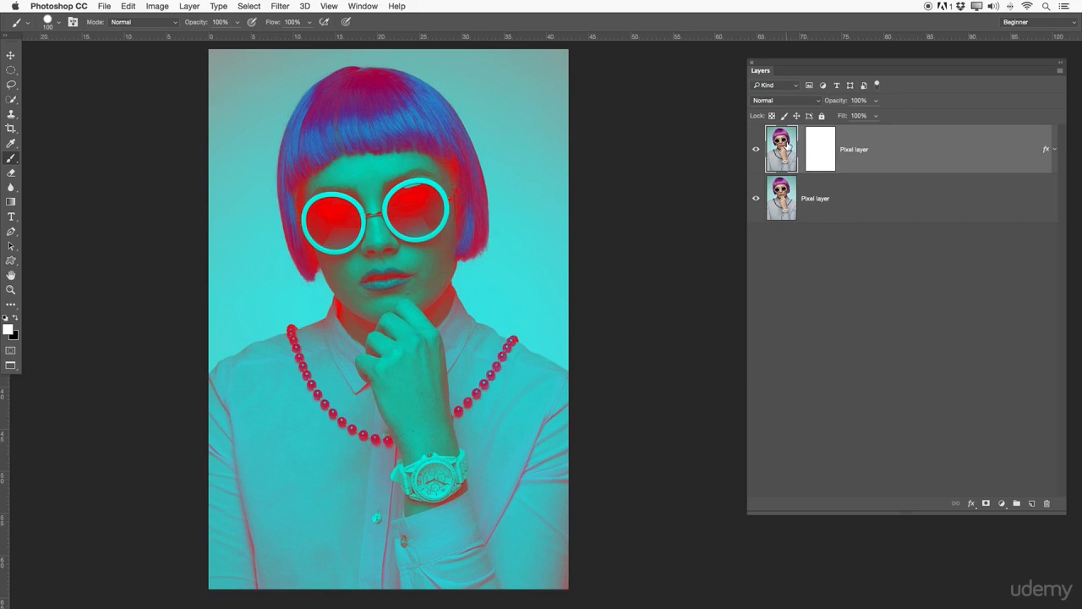
mouse_move(372, 152)
mouse_down()
mouse_move(299, 245)
mouse_move(327, 349)
mouse_move(383, 377)
mouse_move(465, 255)
mouse_move(454, 474)
mouse_move(388, 506)
mouse_move(480, 433)
mouse_move(436, 169)
mouse_move(484, 101)
mouse_up()
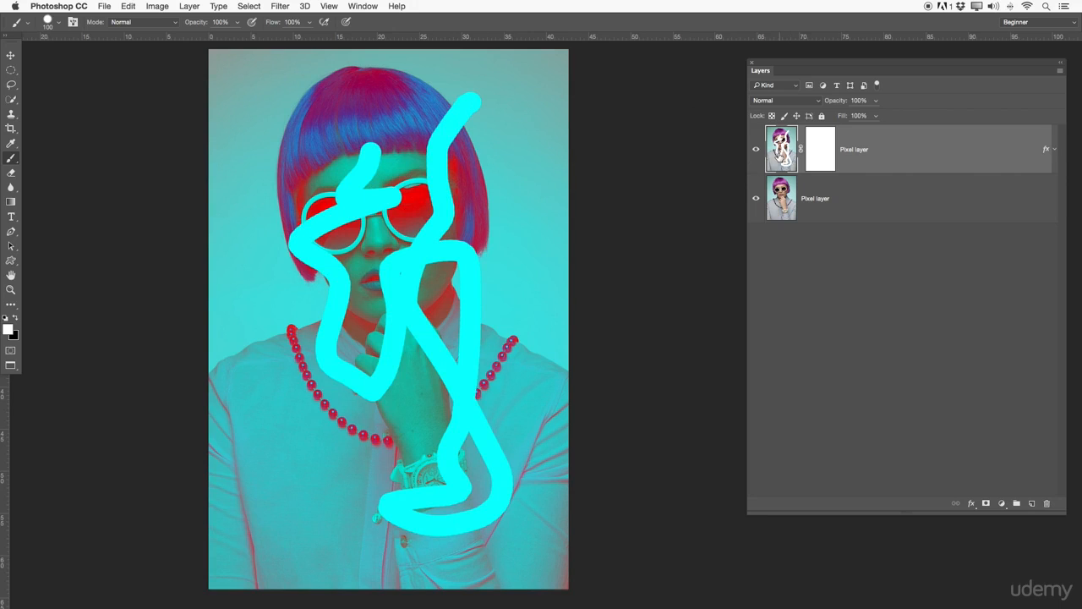
click(827, 149)
key(super+z)
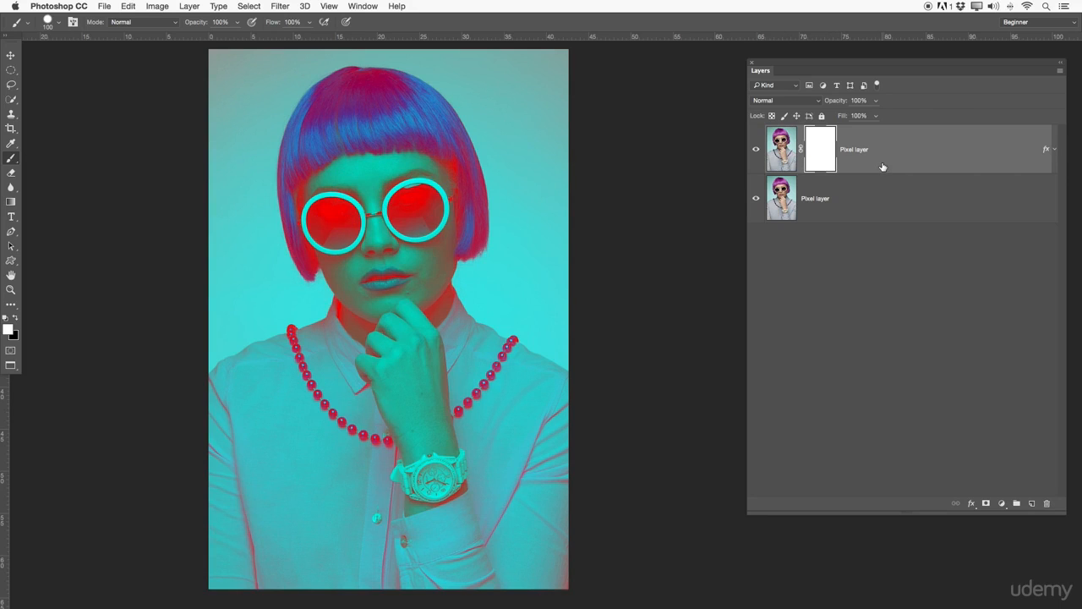
Paint a black squiggle down the image on the top layer's mask.
click(782, 152)
click(817, 149)
click(15, 319)
mouse_move(274, 93)
mouse_down()
mouse_move(434, 88)
mouse_move(402, 147)
mouse_move(330, 185)
mouse_move(425, 195)
mouse_move(447, 249)
mouse_move(295, 248)
mouse_move(325, 289)
mouse_move(463, 321)
mouse_move(267, 375)
mouse_move(540, 420)
mouse_move(329, 467)
mouse_move(504, 503)
mouse_move(381, 530)
mouse_move(291, 528)
mouse_up()
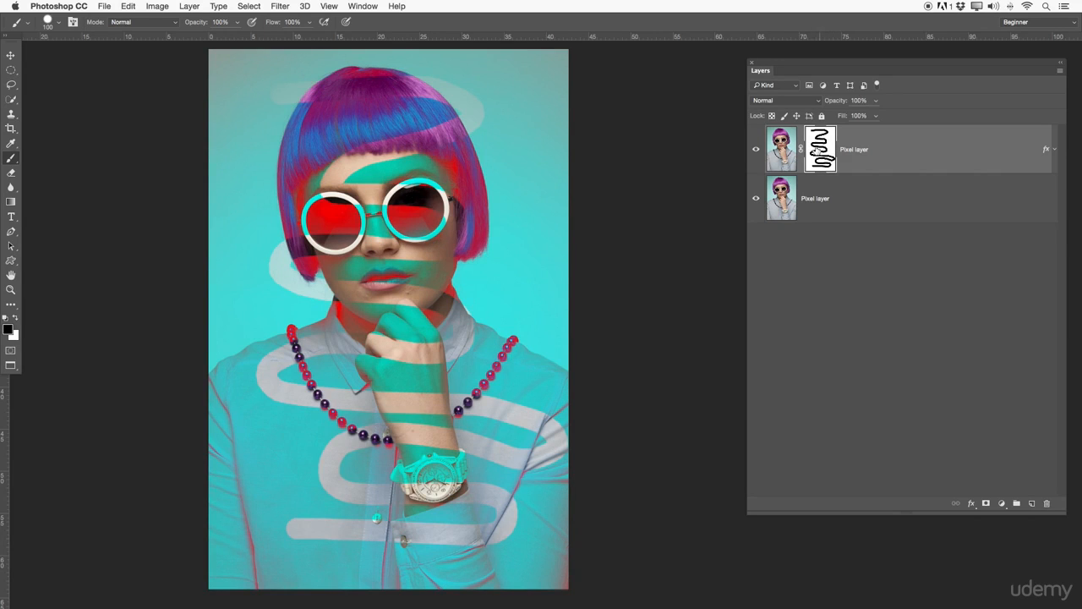
Toggle the top layer's visibility and switch between layer and mask to compare the masked result.
click(757, 152)
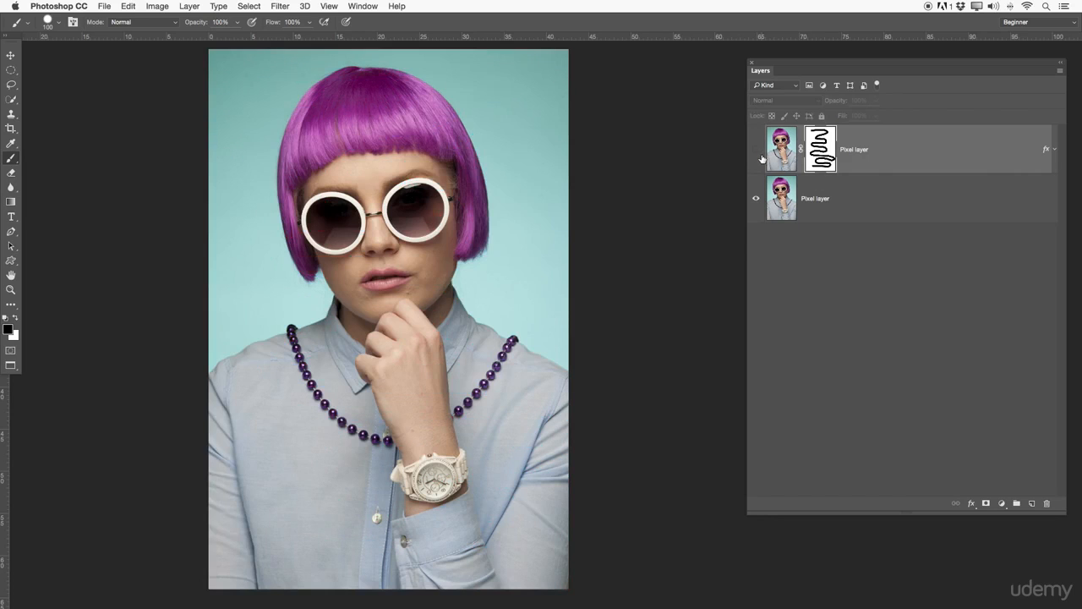
click(820, 198)
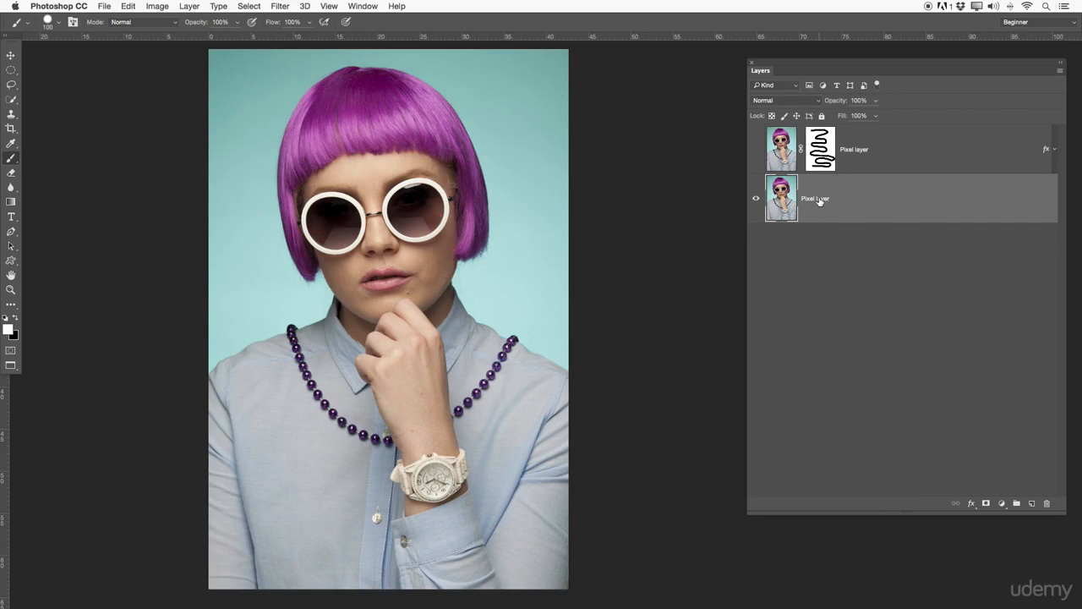
click(756, 150)
click(829, 145)
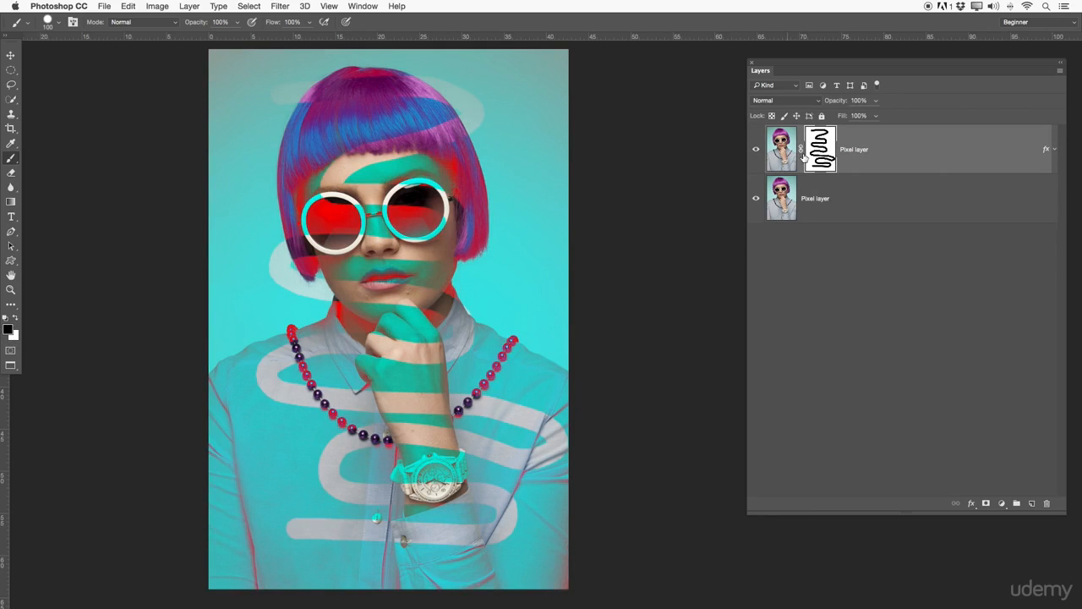
click(785, 159)
click(756, 149)
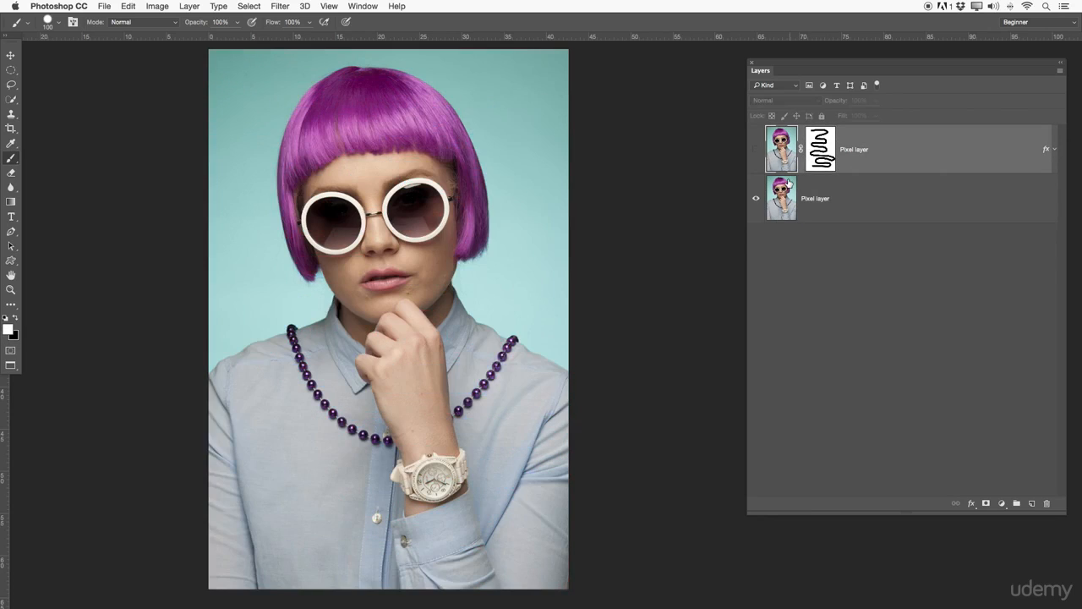
click(786, 188)
click(786, 158)
click(757, 149)
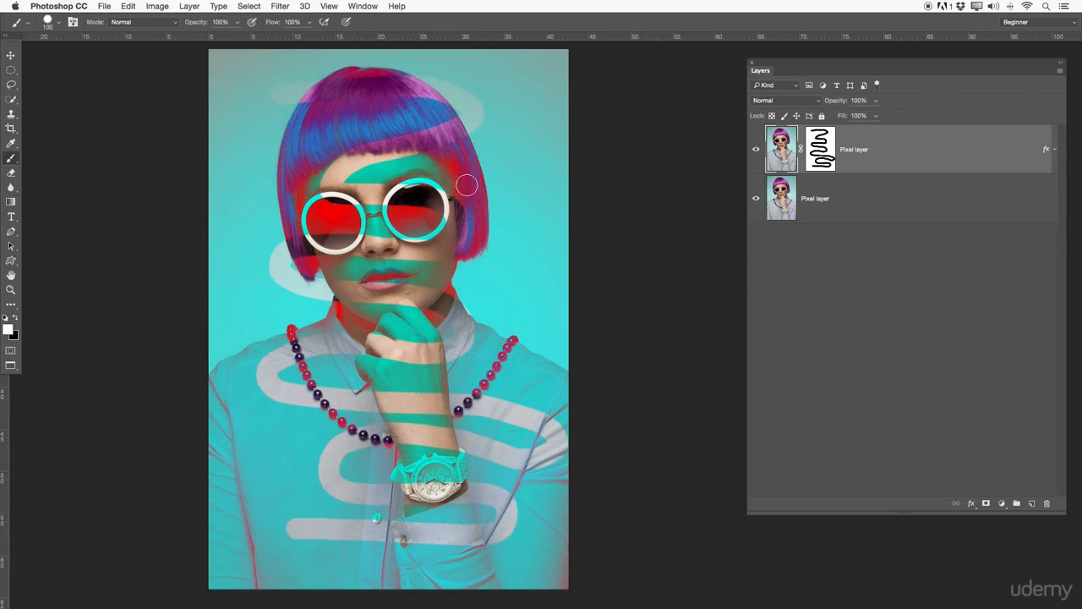
Undo the mask squiggle, then try a brush dab on the glasses and undo it.
key(super+z)
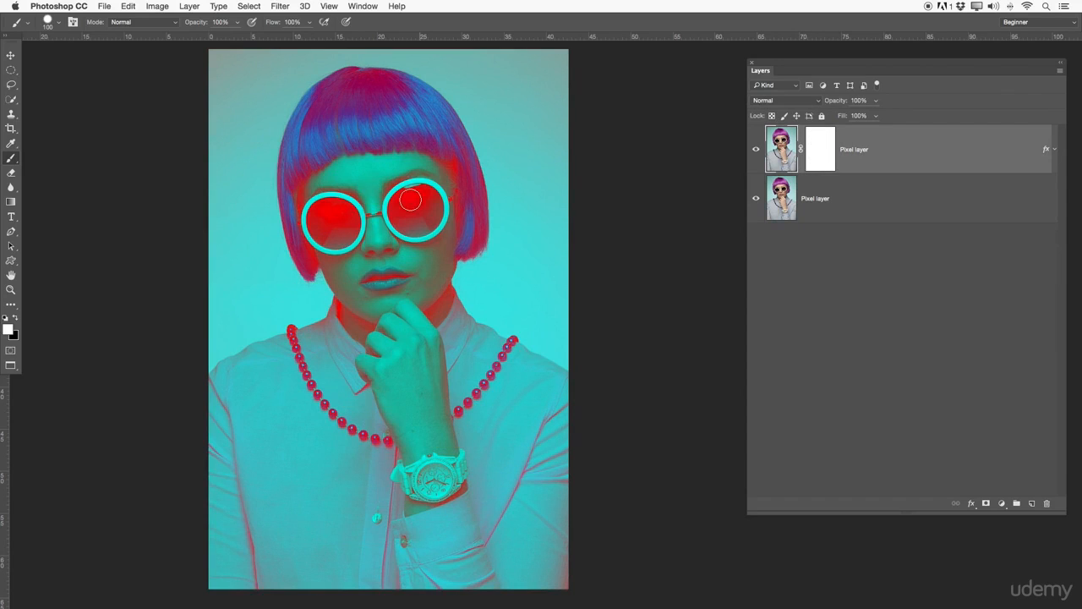
click(364, 200)
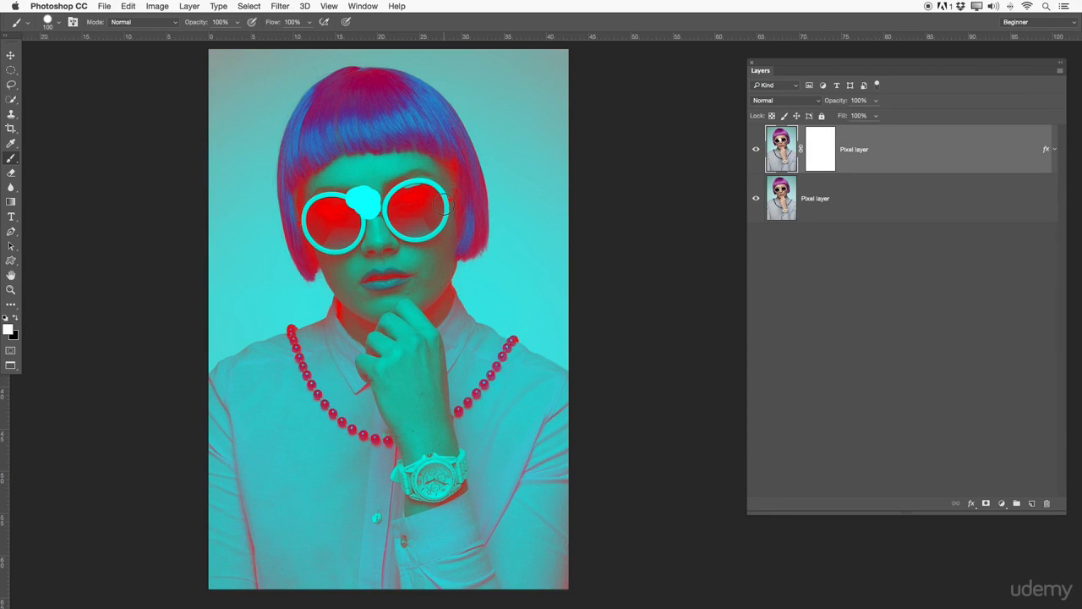
key(ctrl+z)
Paint black on the top layer's mask over both sunglasses lenses.
click(817, 142)
key(x)
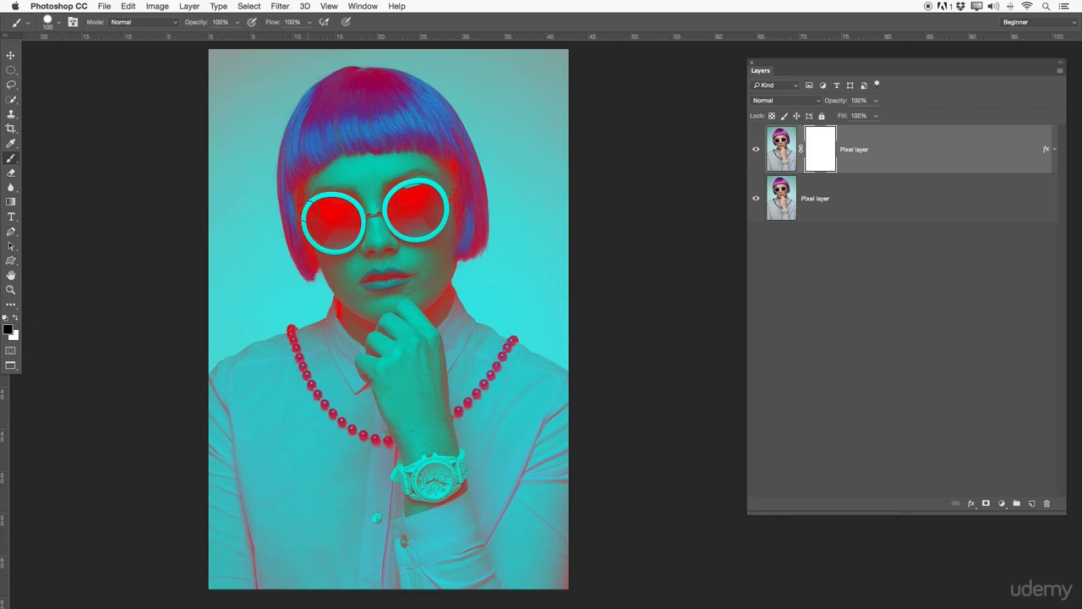
drag(336, 205, 322, 203)
mouse_move(316, 218)
mouse_down()
mouse_move(340, 239)
mouse_move(347, 223)
mouse_move(330, 223)
mouse_move(345, 210)
mouse_move(348, 226)
mouse_move(405, 199)
mouse_move(401, 224)
mouse_move(435, 218)
mouse_move(425, 201)
mouse_move(424, 216)
mouse_move(429, 197)
mouse_move(411, 195)
mouse_move(404, 218)
mouse_move(427, 205)
mouse_up()
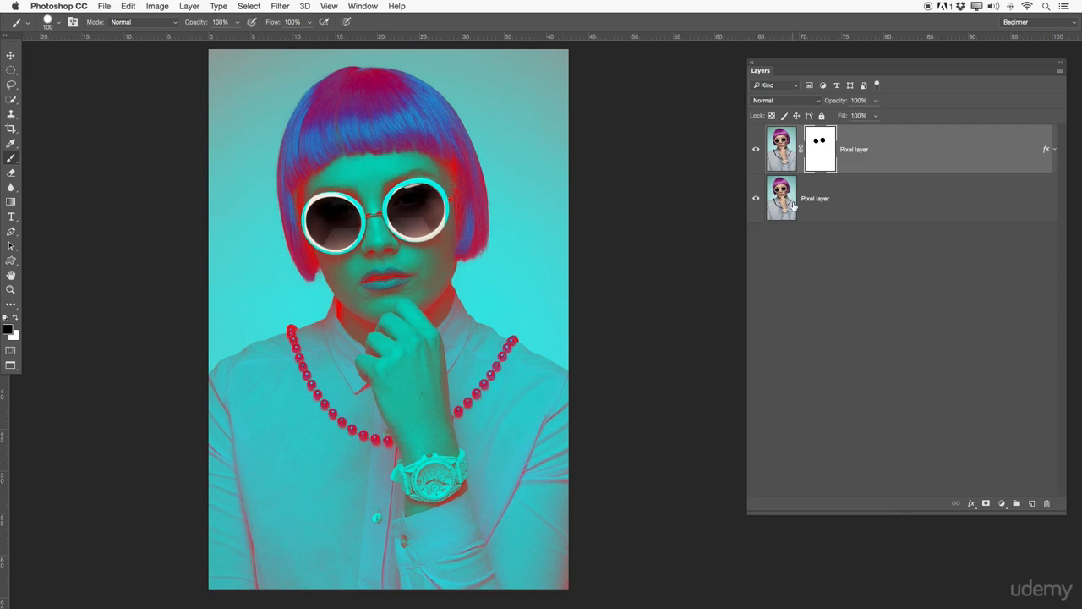
Toggle the top layer's visibility and select the layers and mask to compare the revealed lenses.
click(787, 203)
click(756, 150)
click(756, 150)
click(797, 144)
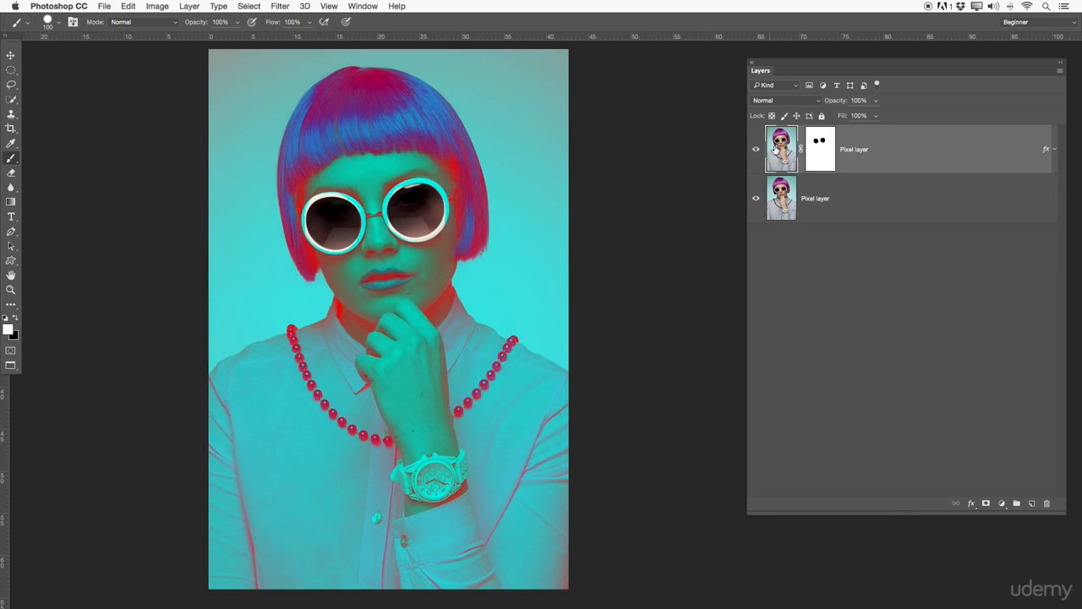
click(812, 154)
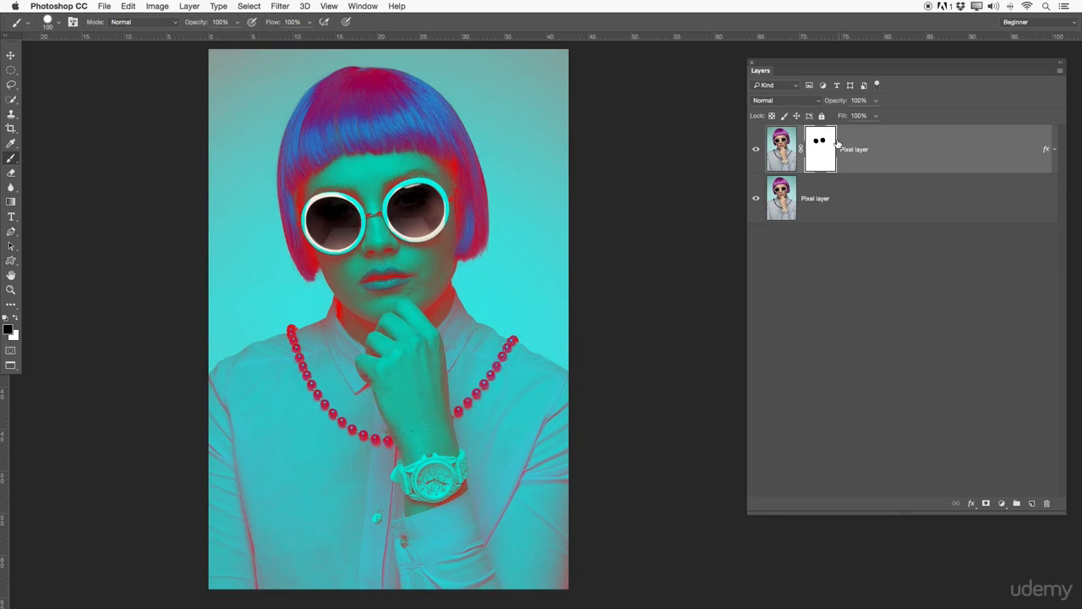
click(796, 200)
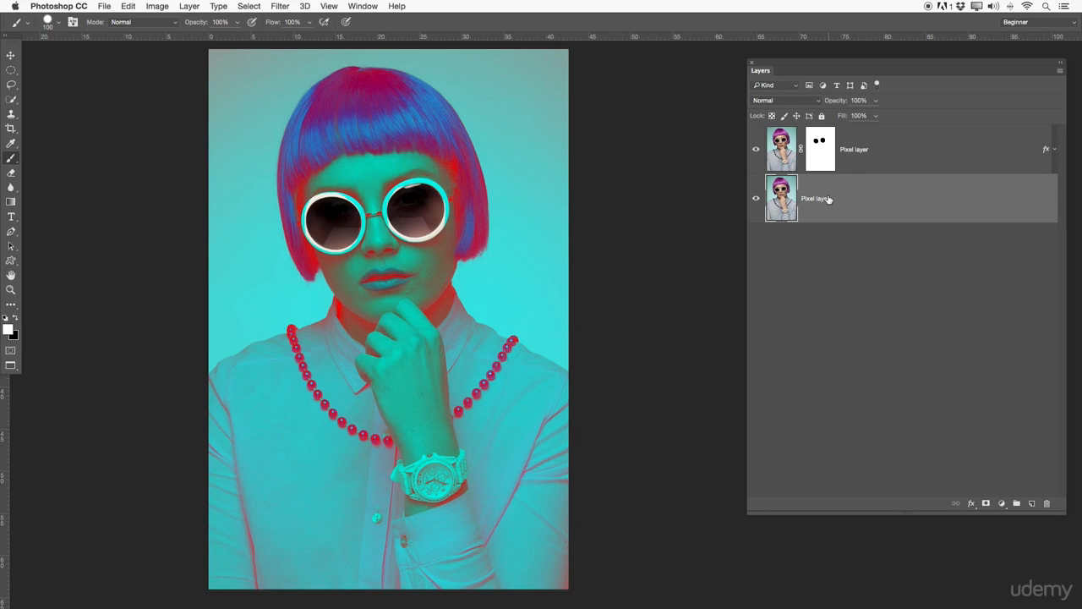
click(819, 155)
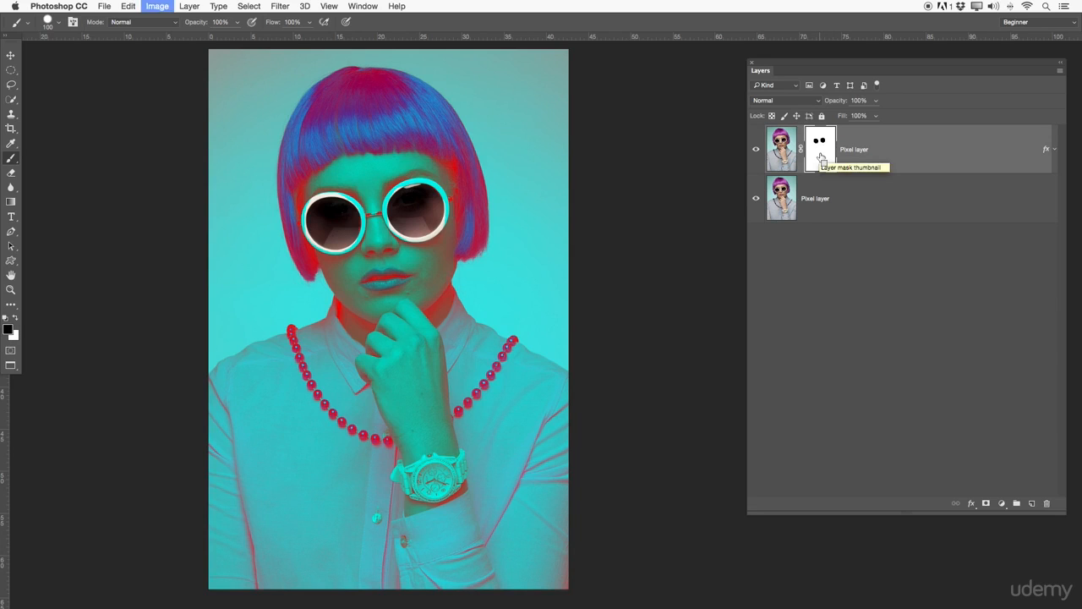
Invert the top layer's mask, then delete the layer mask.
key(ctrl+i)
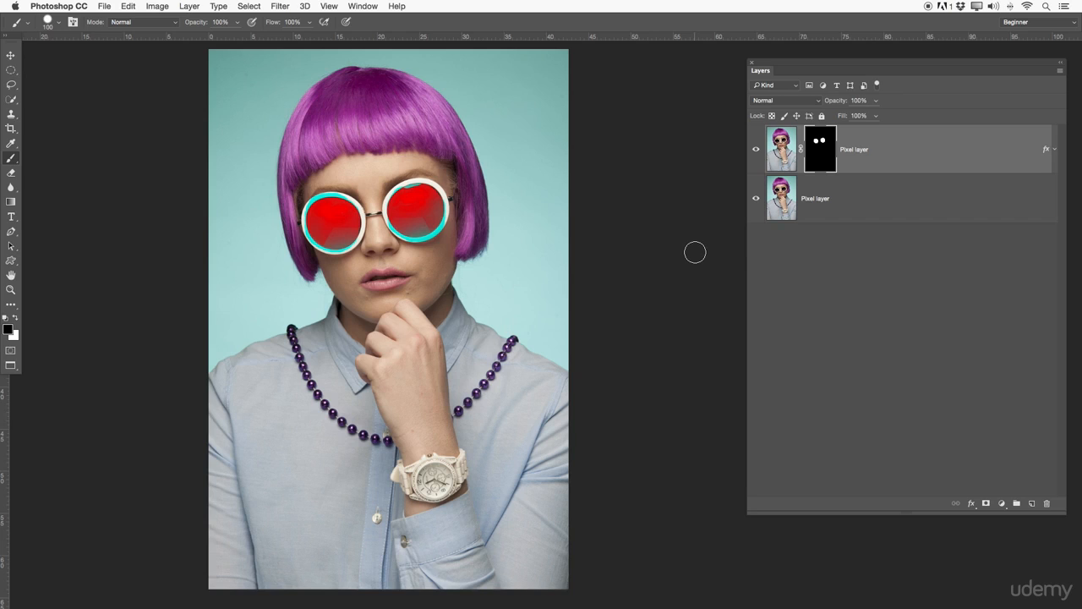
right_click(836, 147)
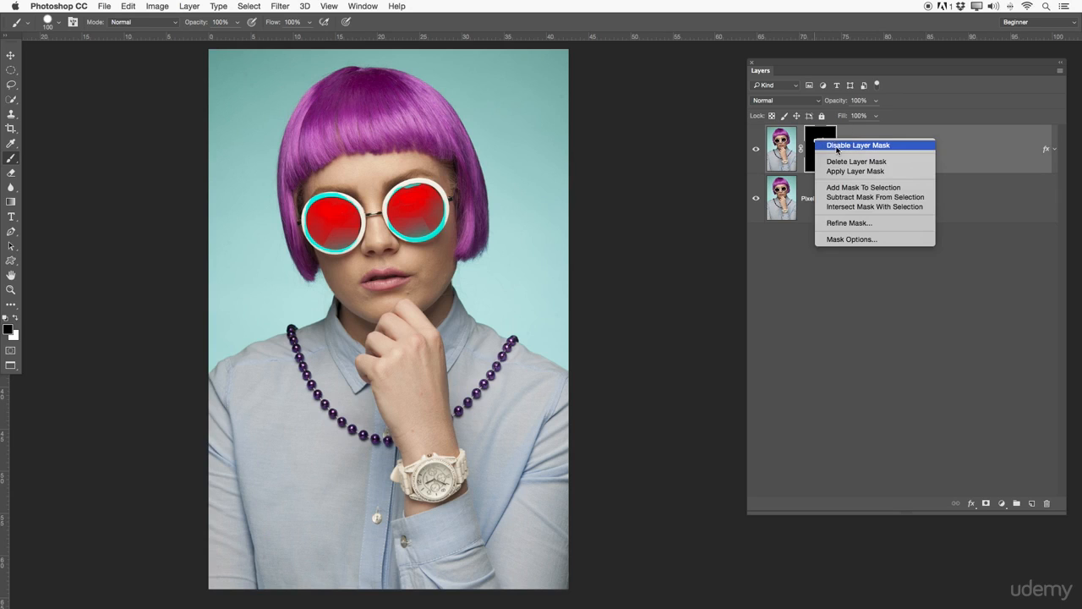
click(831, 161)
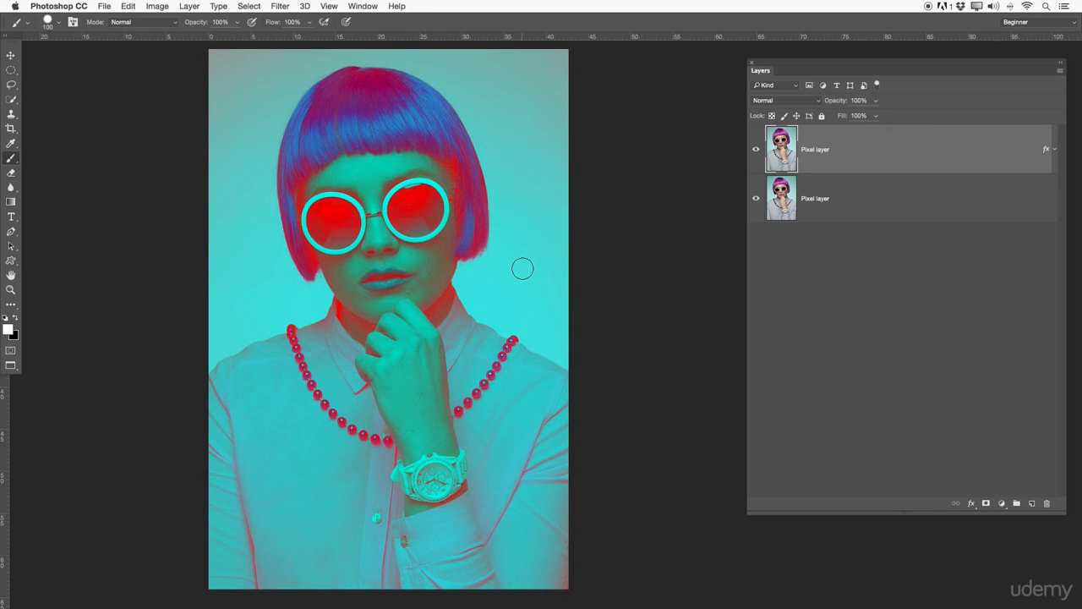
Select the left lens with the Elliptical Marquee tool and add a layer mask from the selection.
click(11, 71)
mouse_move(338, 217)
mouse_down()
mouse_move(311, 196)
mouse_move(356, 238)
mouse_move(345, 218)
mouse_up()
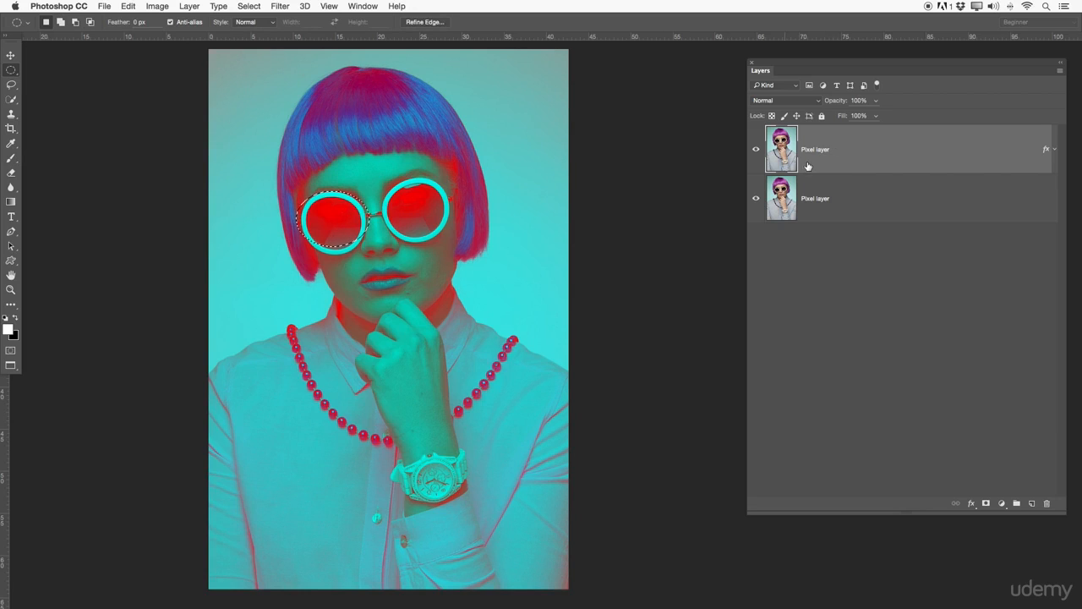
click(988, 504)
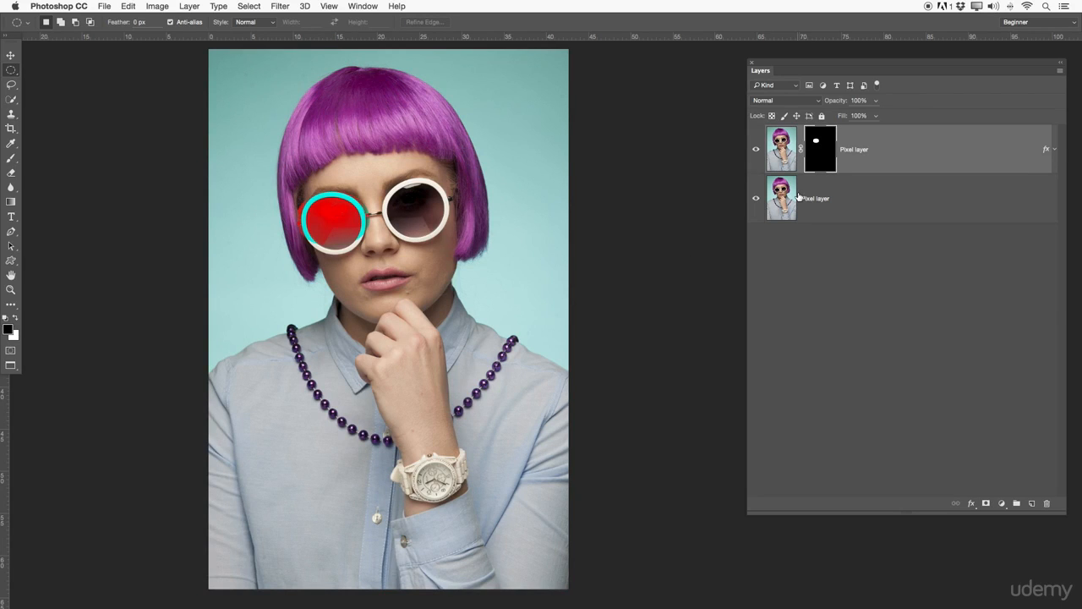
Invert the new lens mask, then delete the layer mask.
key(super+i)
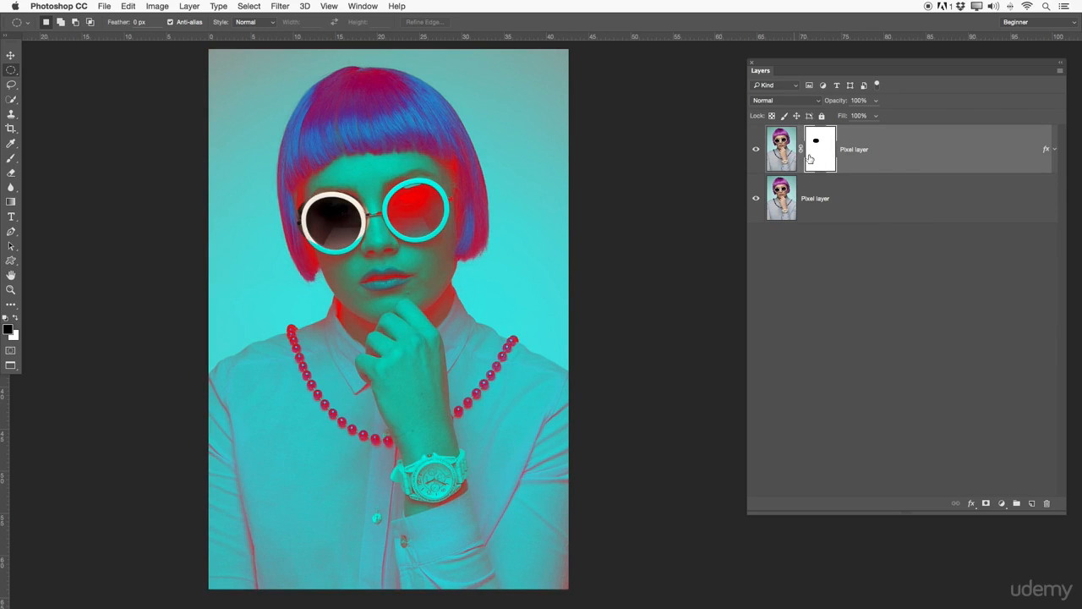
right_click(810, 159)
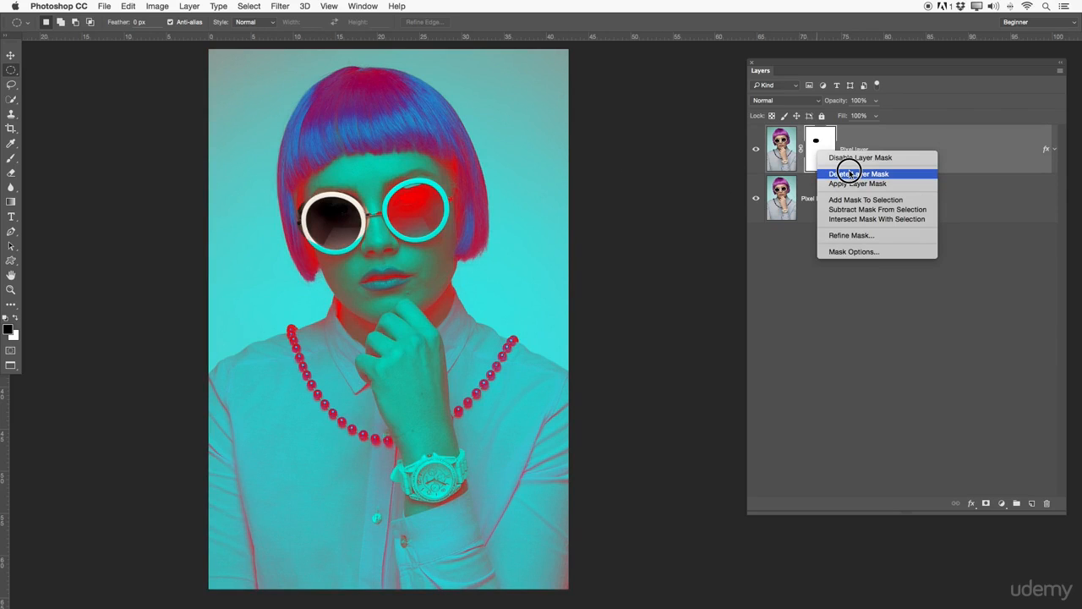
click(852, 174)
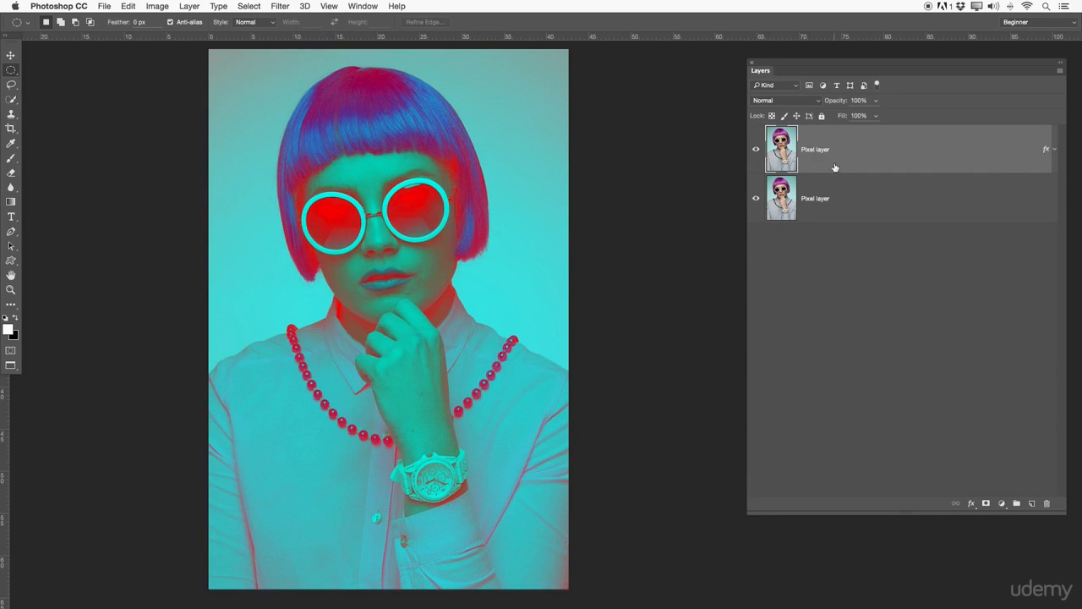
Toggle both layers' visibility and switch between them to compare the colour overlay with the original photo.
click(756, 149)
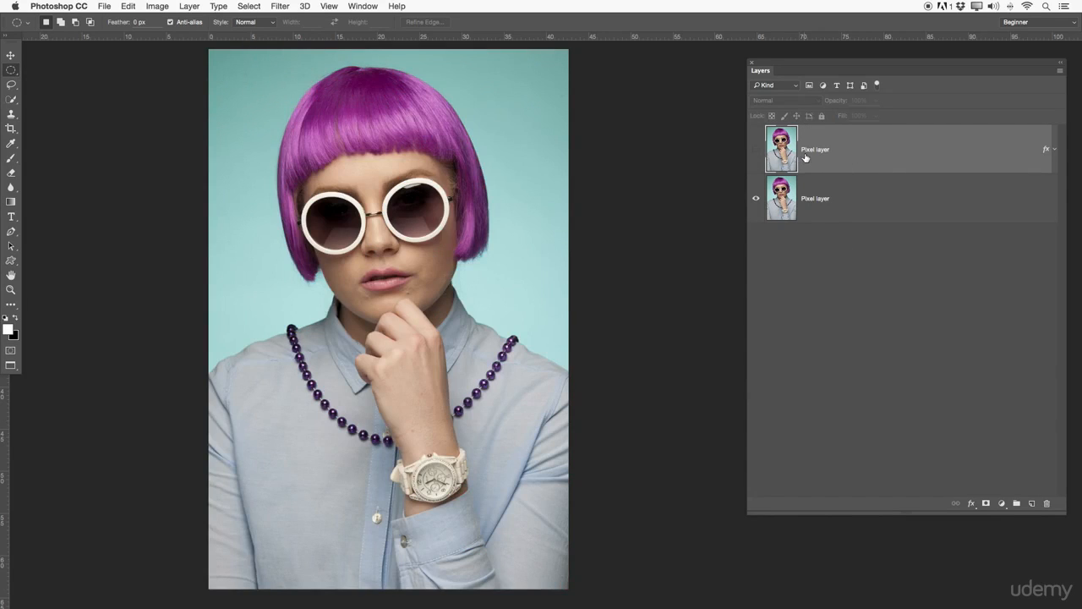
drag(819, 161, 812, 201)
click(756, 198)
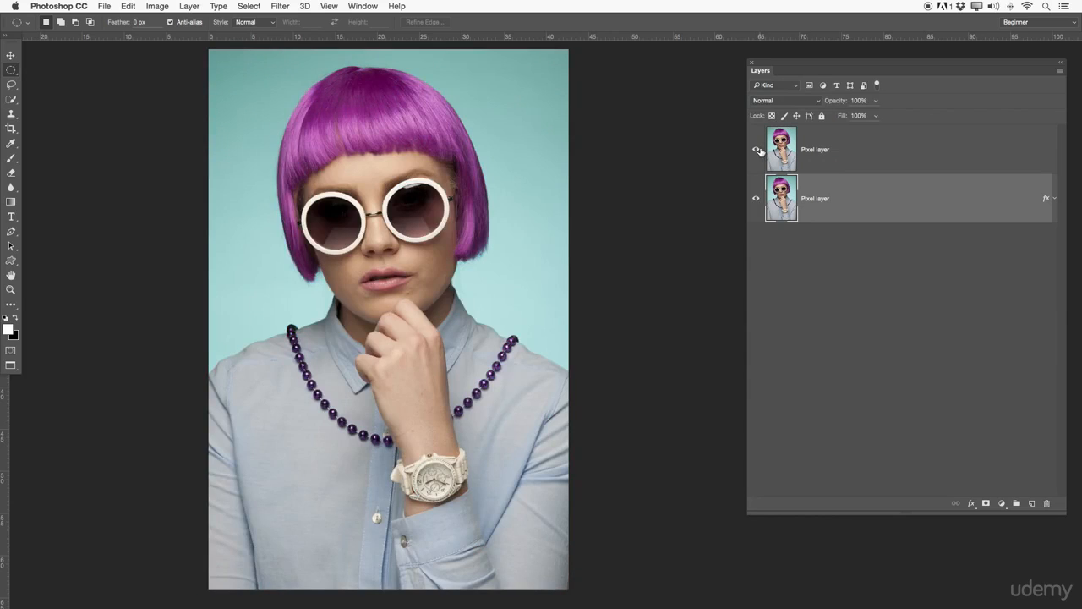
click(758, 149)
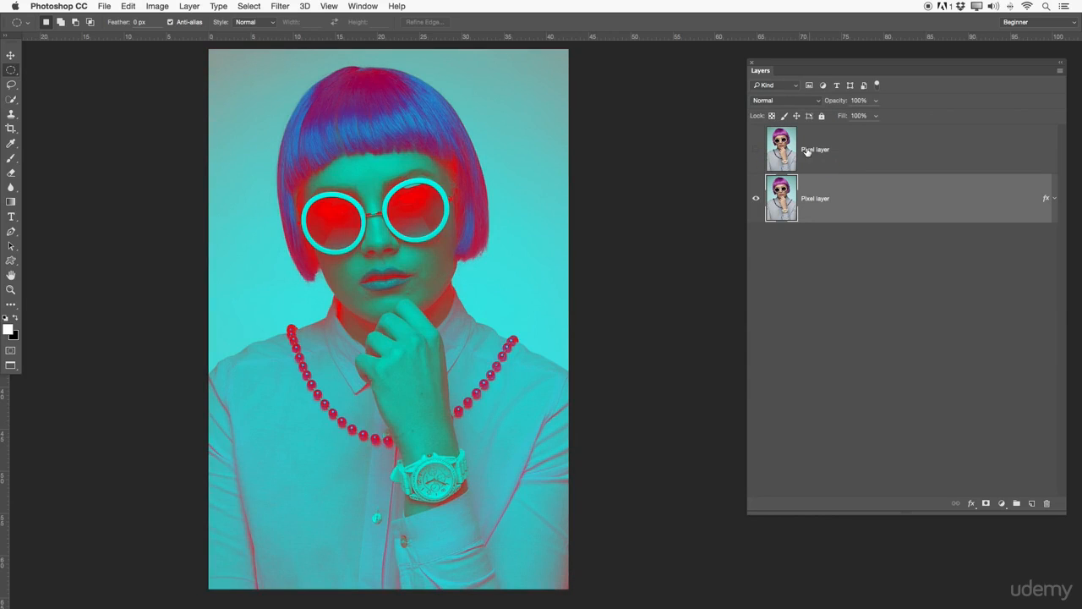
click(843, 150)
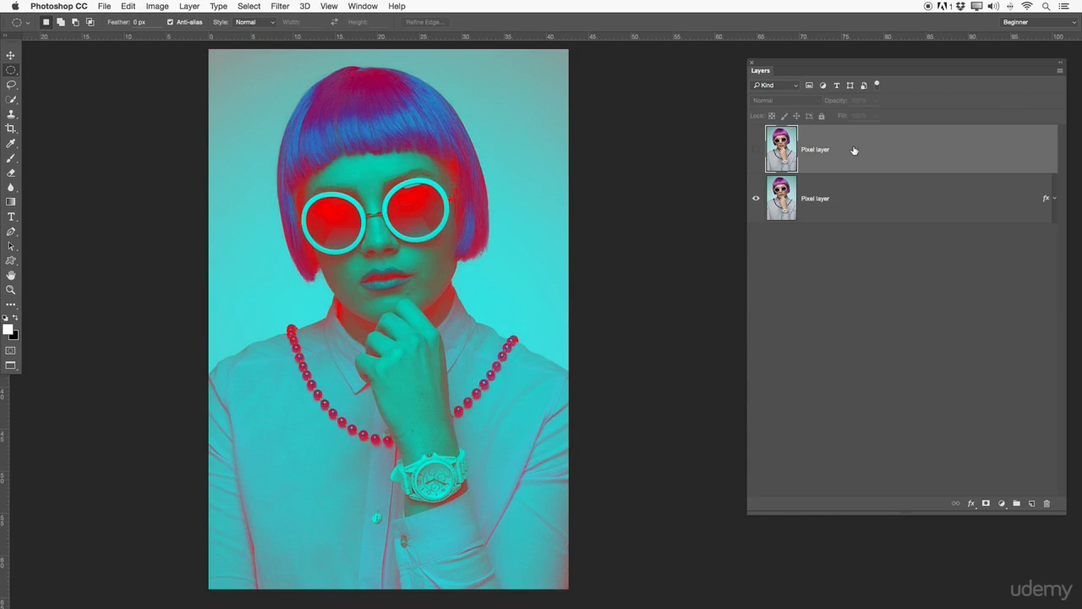
click(802, 200)
click(755, 199)
click(749, 200)
click(751, 150)
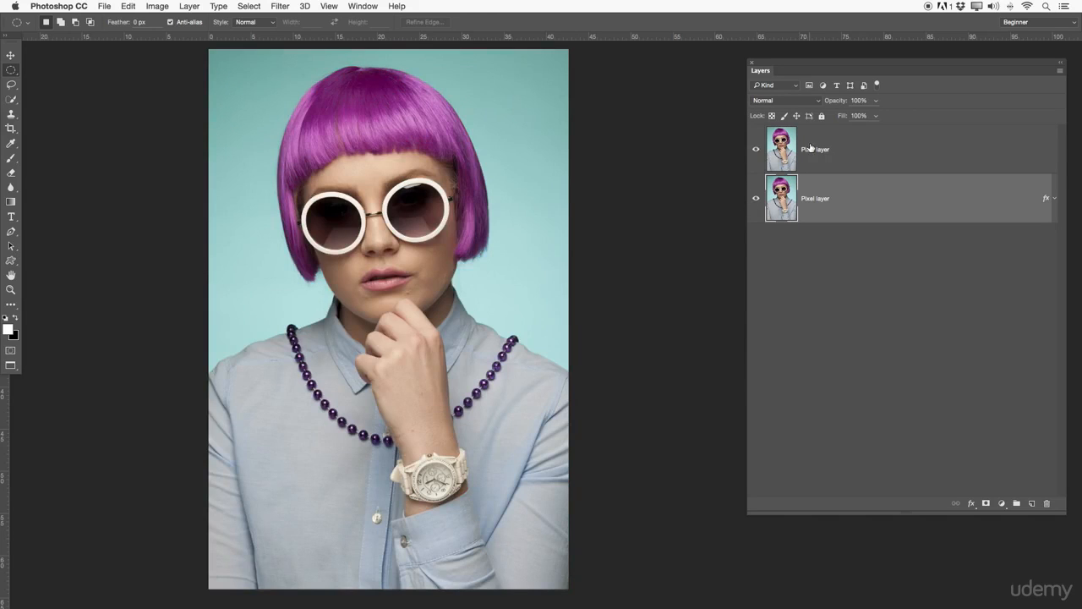
click(756, 149)
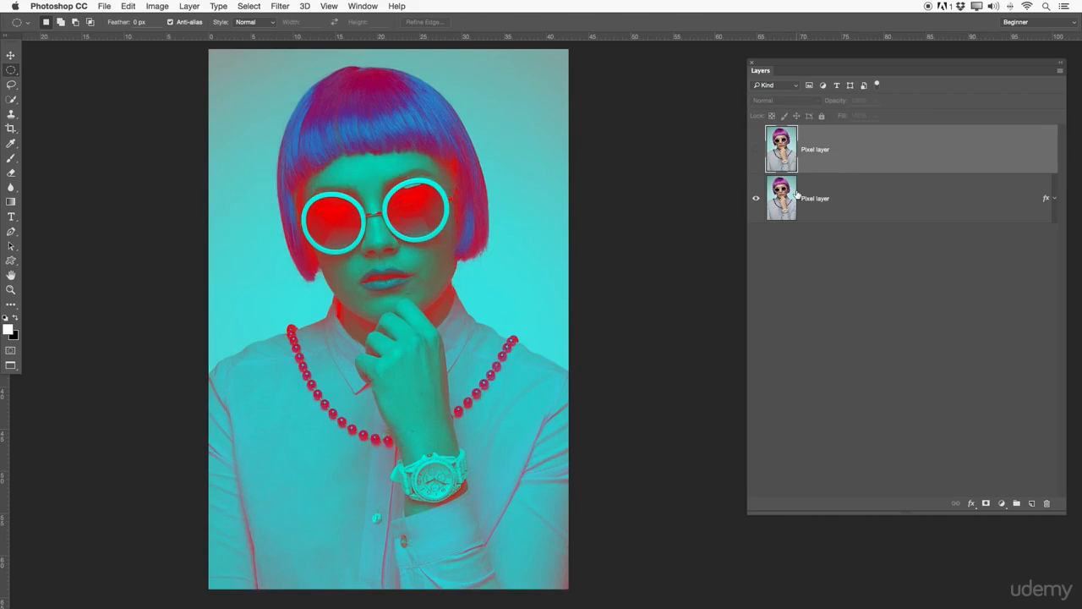
click(803, 200)
click(756, 149)
Enter Quick Mask mode and open its options, accepting Masked Areas at 50% opacity.
click(813, 145)
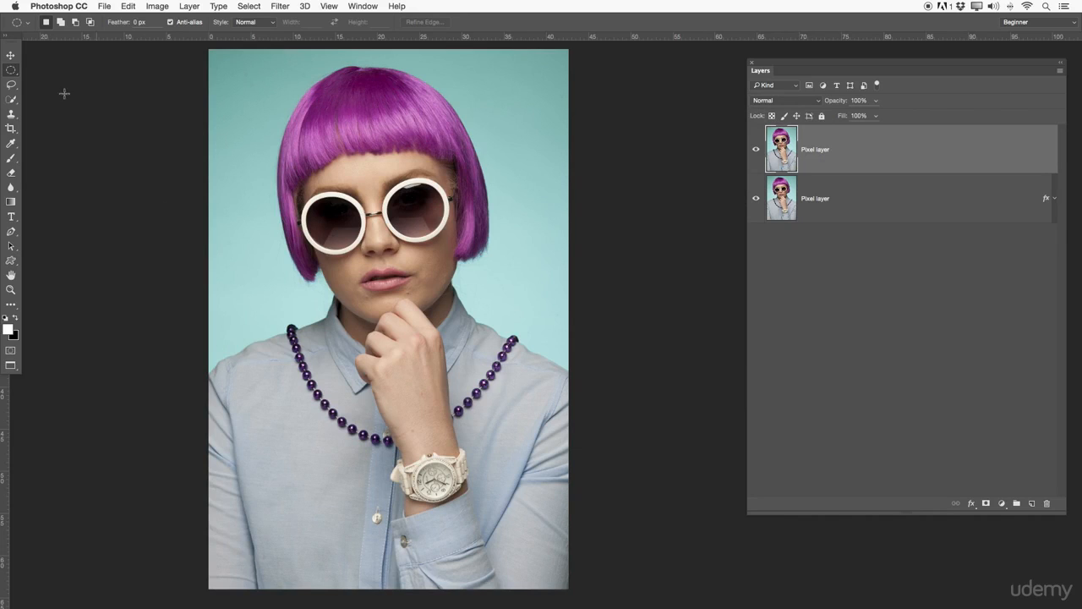
click(11, 352)
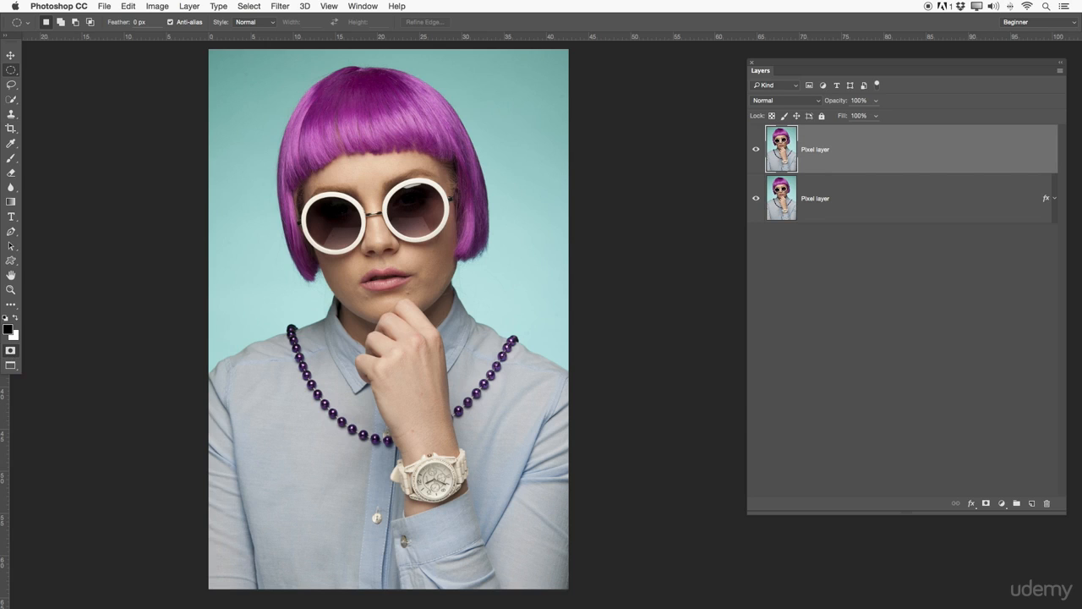
double_click(10, 350)
drag(652, 245, 609, 235)
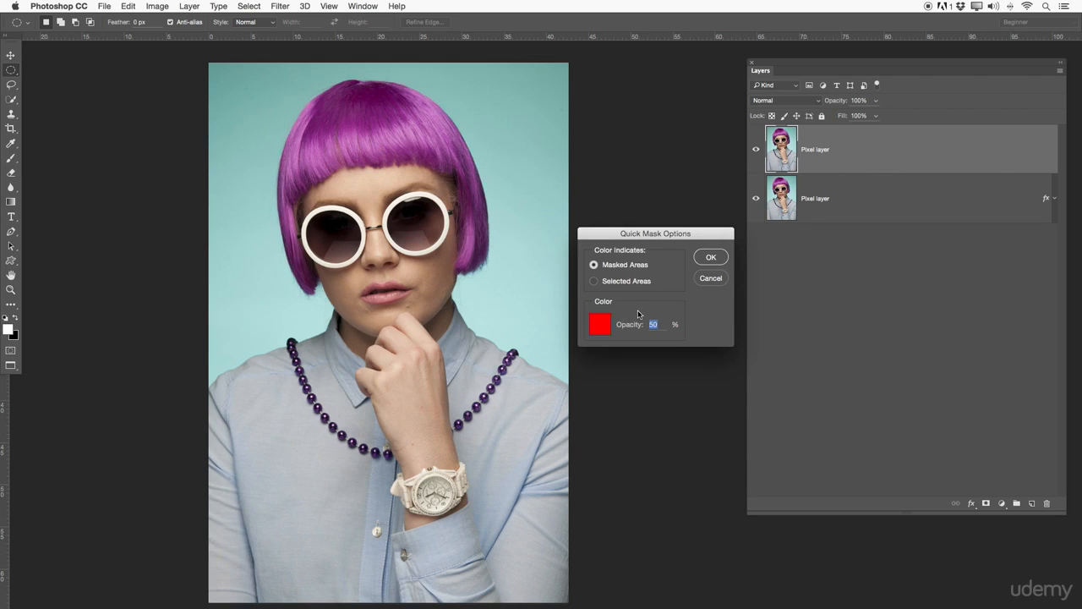
click(711, 256)
click(11, 351)
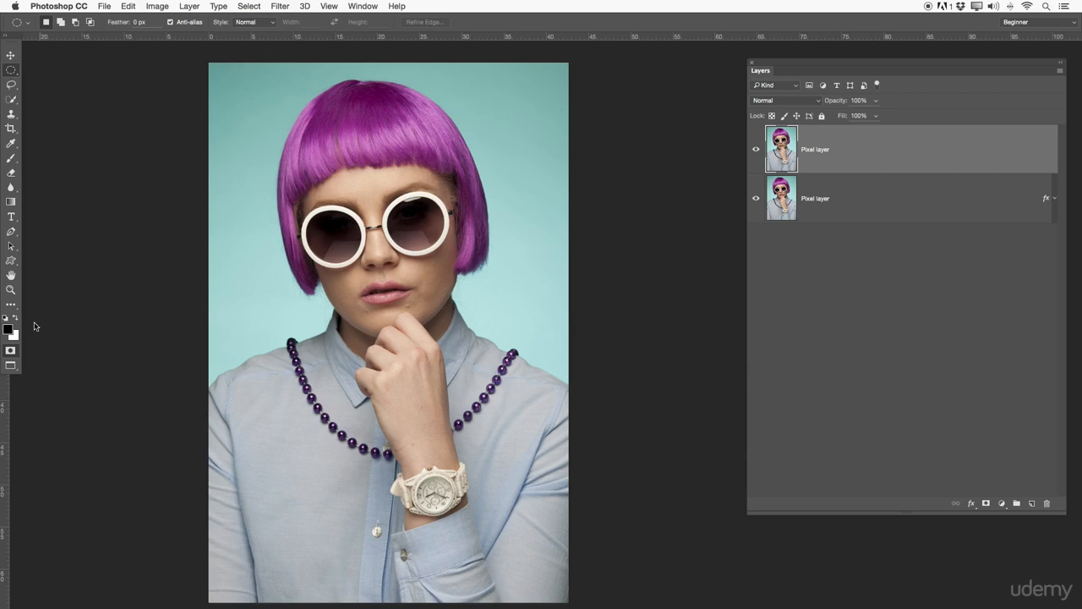
drag(336, 228, 336, 262)
click(342, 249)
click(11, 353)
Switch to the Brush and, in Quick Mask mode, paint over both sunglasses lenses and the watch face.
key(b)
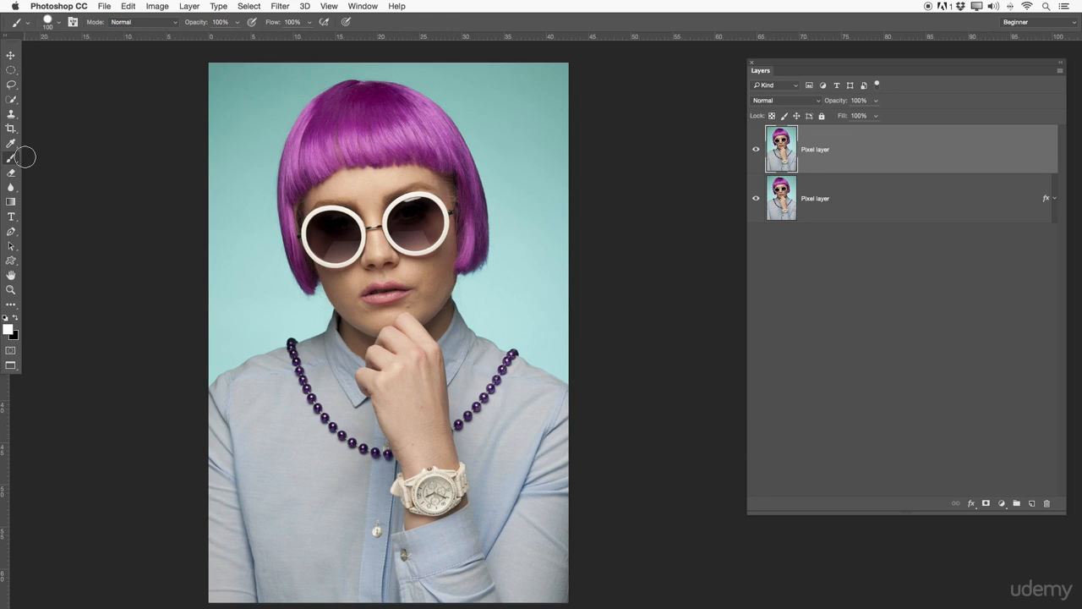
click(10, 351)
mouse_move(317, 230)
mouse_down()
mouse_move(336, 232)
mouse_move(321, 220)
mouse_move(314, 233)
mouse_move(332, 247)
mouse_move(328, 227)
mouse_move(355, 253)
mouse_move(345, 221)
mouse_move(322, 227)
mouse_move(336, 240)
mouse_move(325, 223)
mouse_move(338, 229)
mouse_up()
mouse_move(423, 225)
mouse_down()
mouse_move(400, 236)
mouse_move(411, 222)
mouse_move(444, 260)
mouse_up()
drag(433, 491, 436, 494)
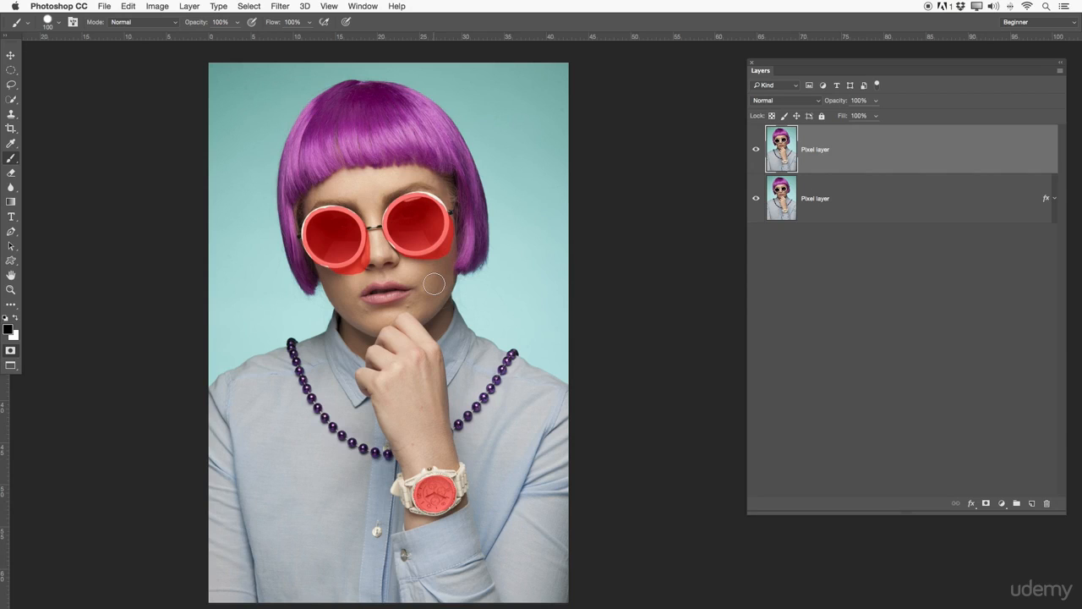
Exit Quick Mask mode to turn the painted area into a selection and add a layer mask from it.
click(987, 503)
key(super+z)
click(10, 351)
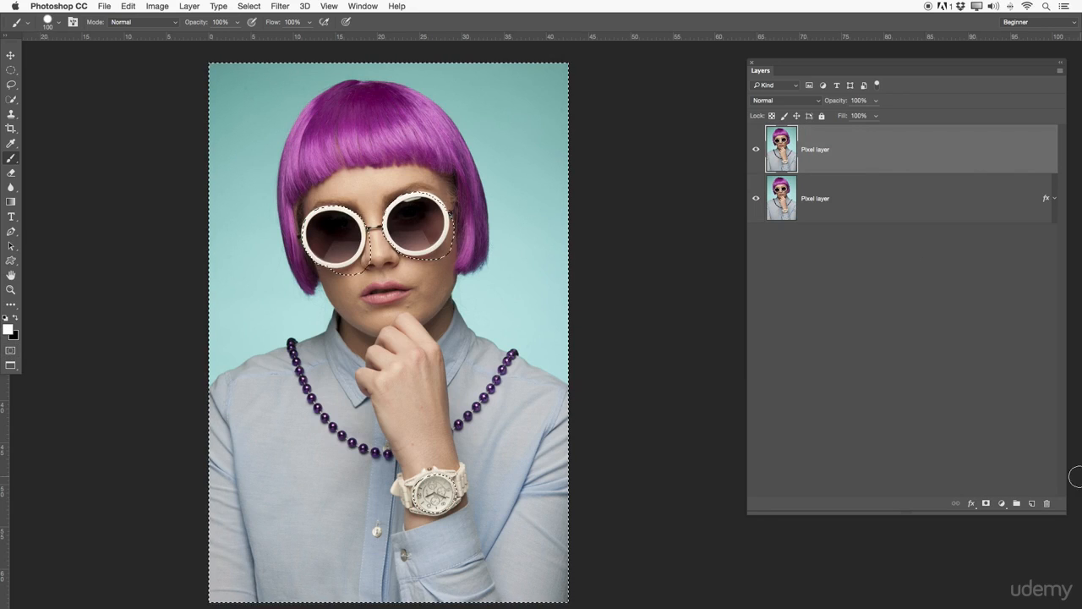
click(987, 503)
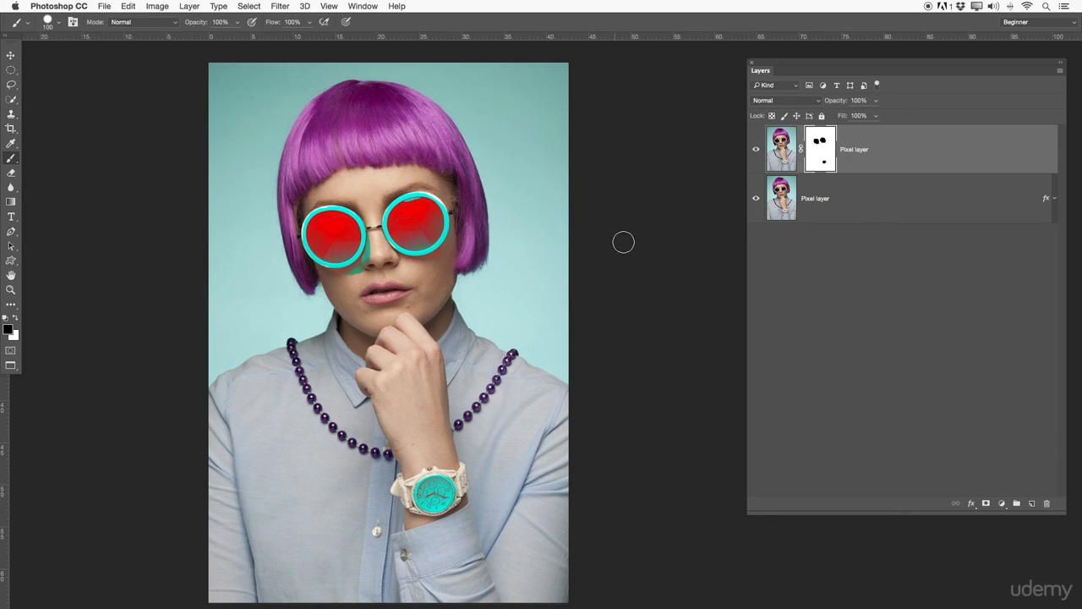
Delete the quick-mask-based layer mask, then add another mask and undo it.
right_click(837, 147)
click(850, 161)
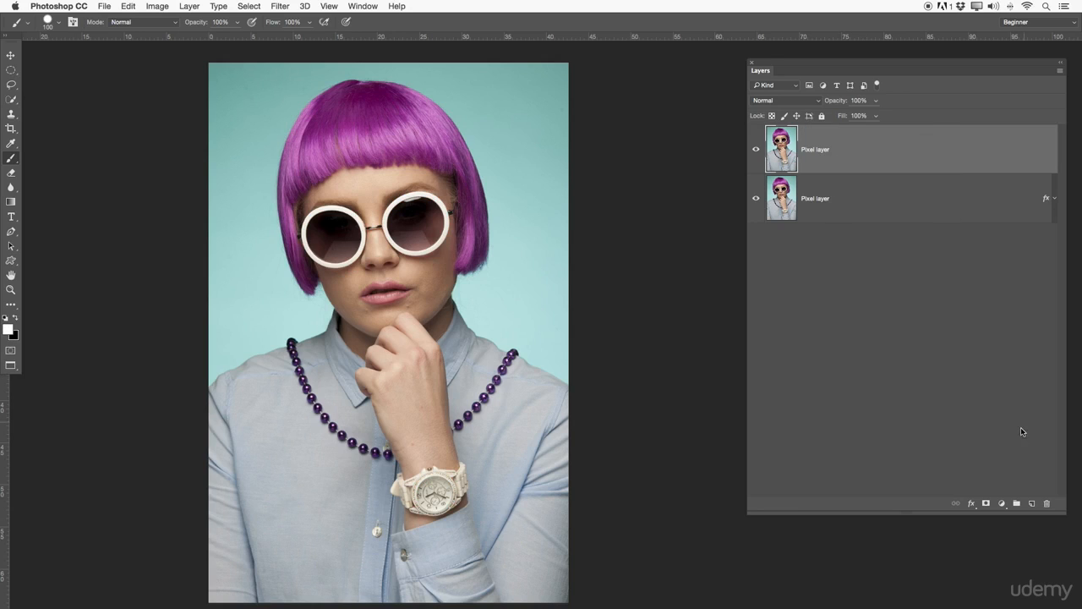
click(986, 503)
key(super+z)
Select the top layer and add a blank white layer mask to it.
drag(788, 156, 786, 256)
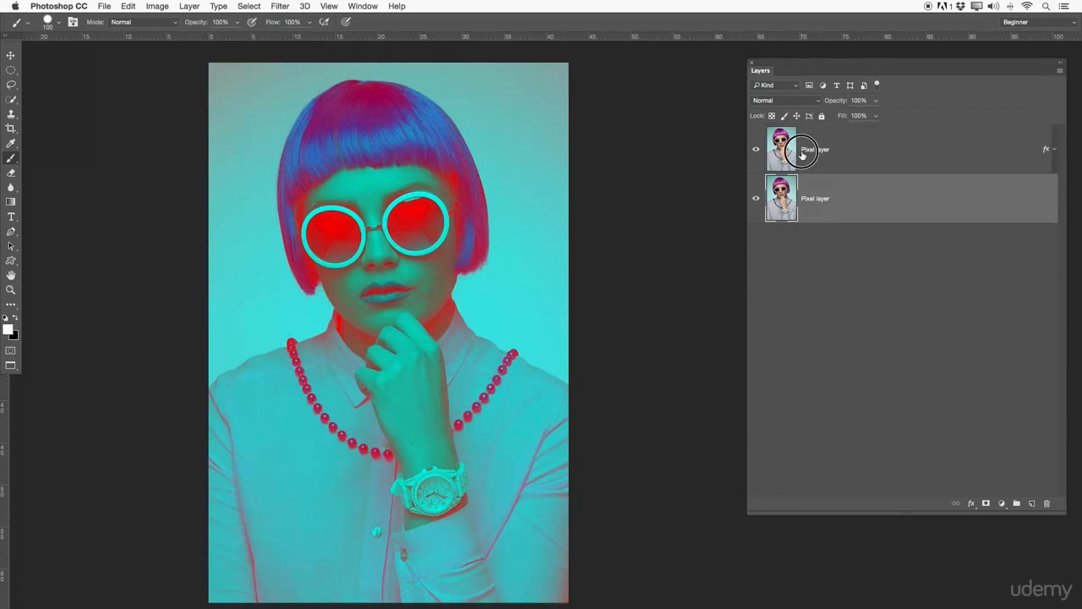
click(803, 150)
click(986, 503)
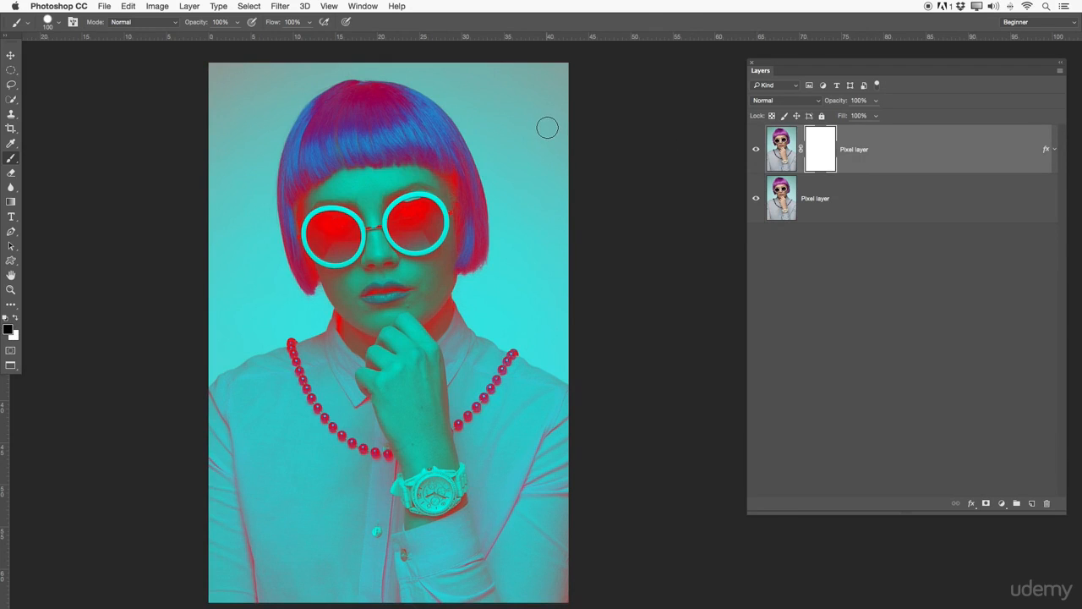
Draw a large elliptical selection across the face and shoulders, fill it with black on the mask, and deselect.
key(m)
mouse_move(187, 212)
mouse_down()
mouse_move(228, 256)
mouse_move(614, 367)
mouse_move(625, 396)
mouse_up()
right_click(383, 282)
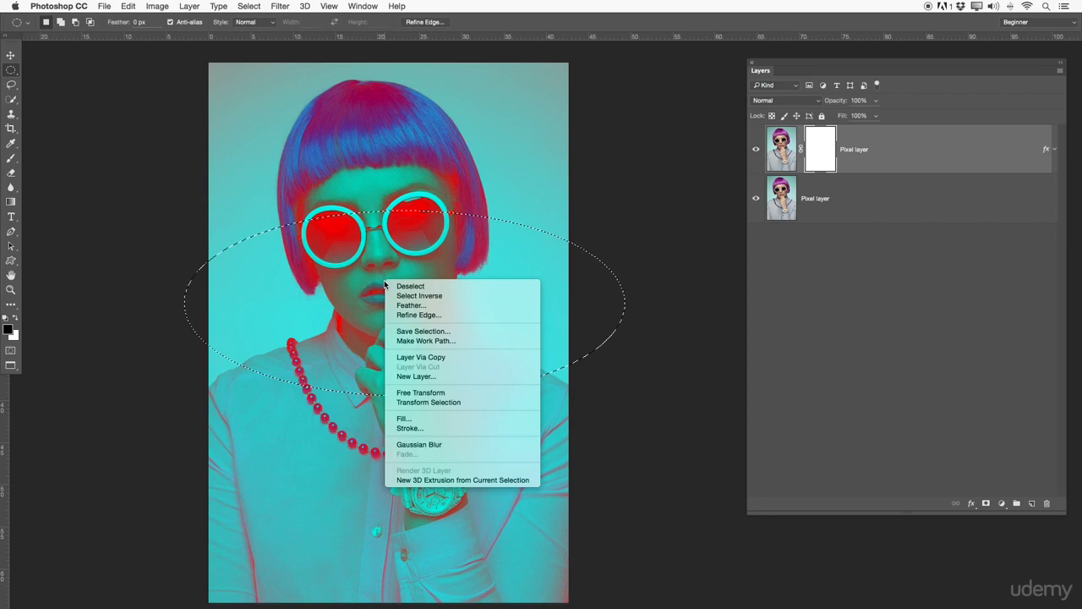
click(421, 415)
key(Return)
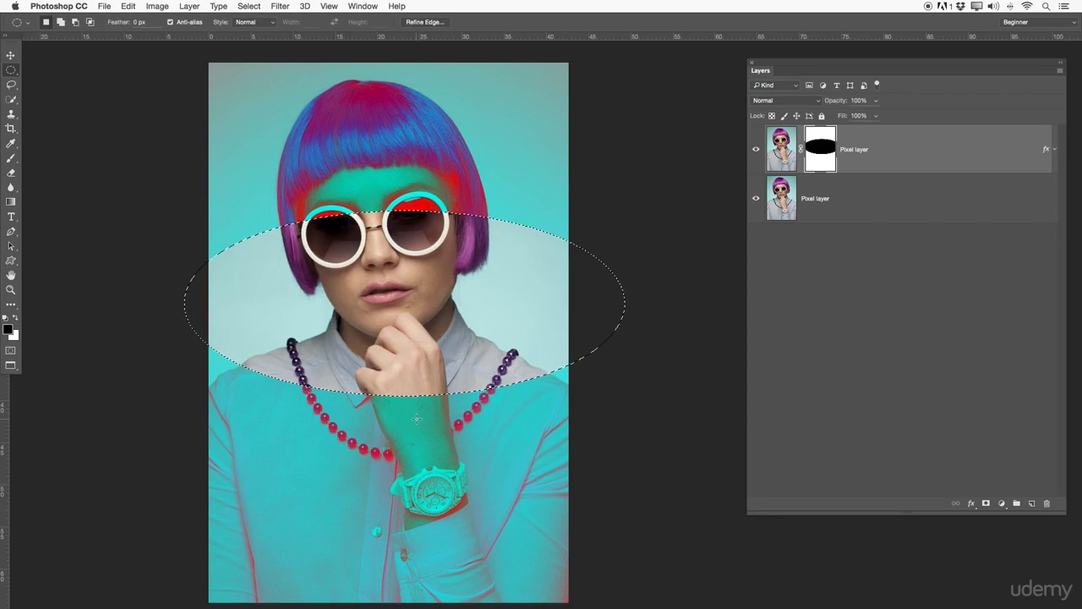
key(super+d)
Disable and re-enable the top layer's mask to compare the masked and unmasked result.
right_click(821, 154)
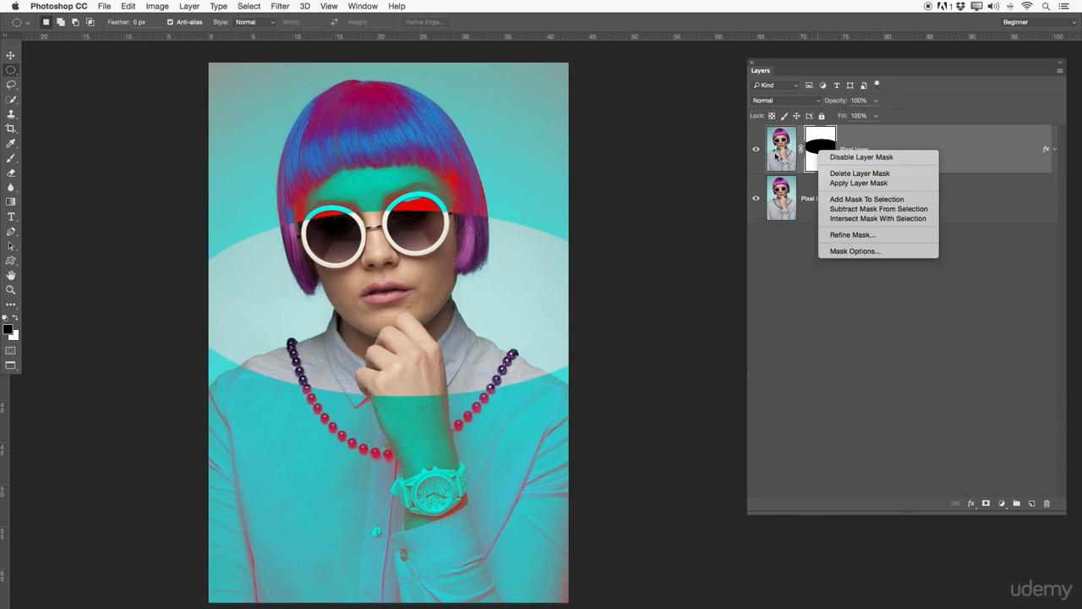
click(837, 157)
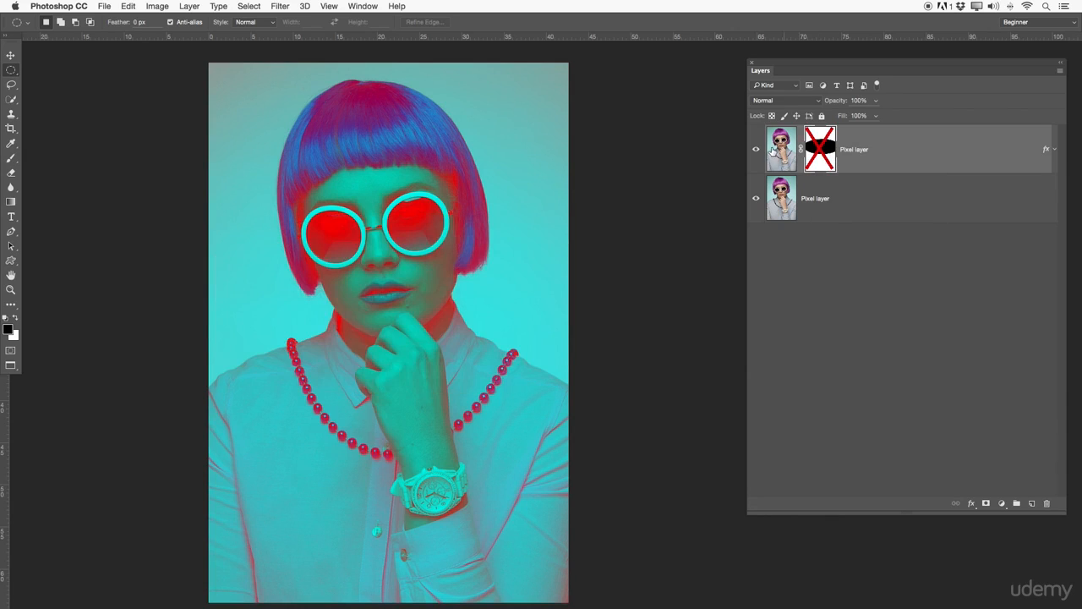
click(780, 149)
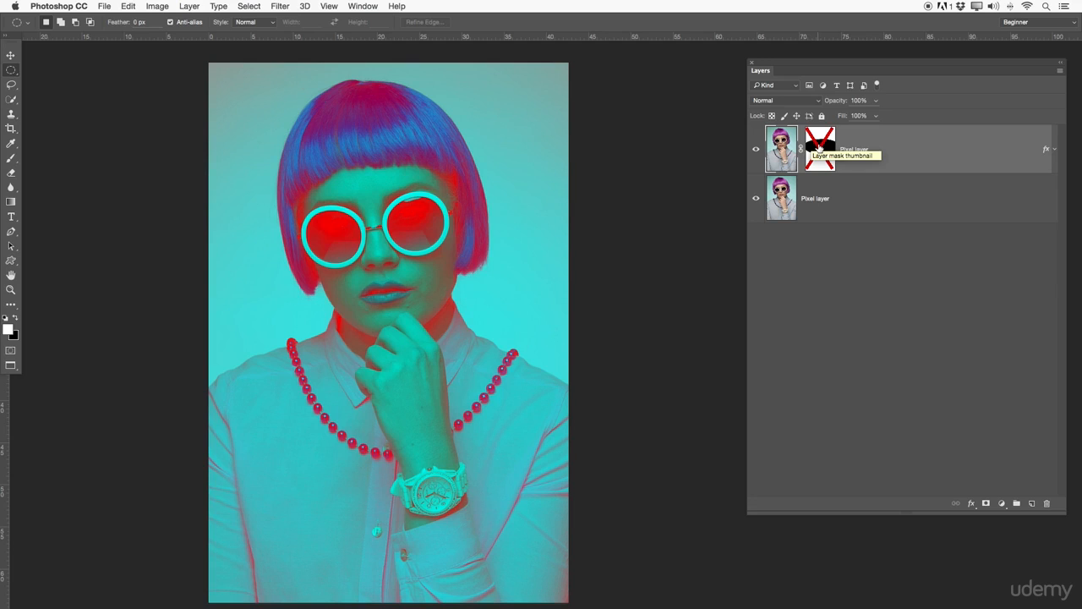
shift+click(819, 148)
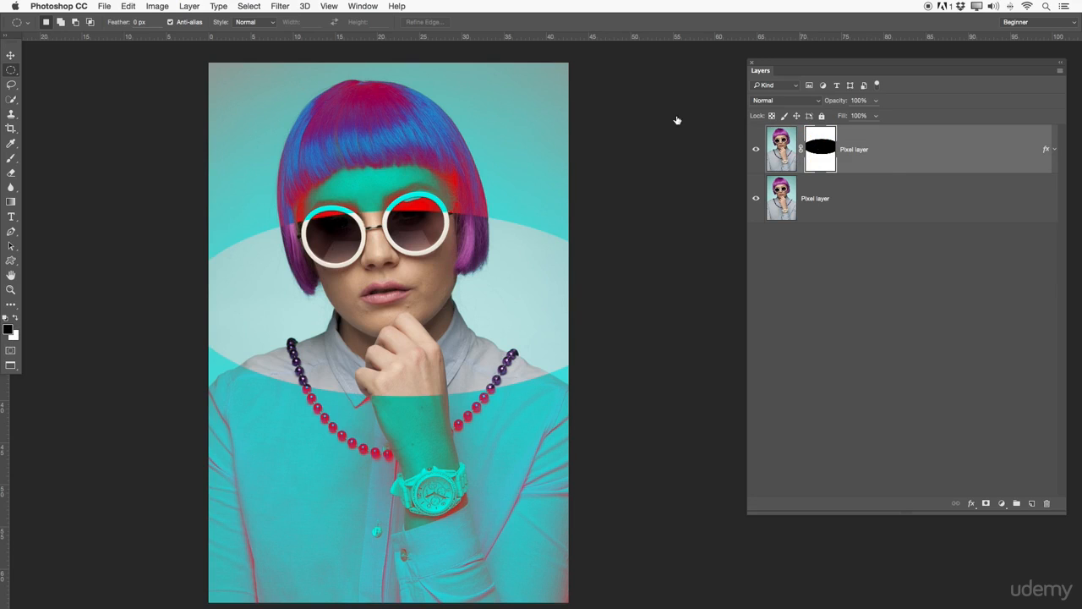
right_click(826, 153)
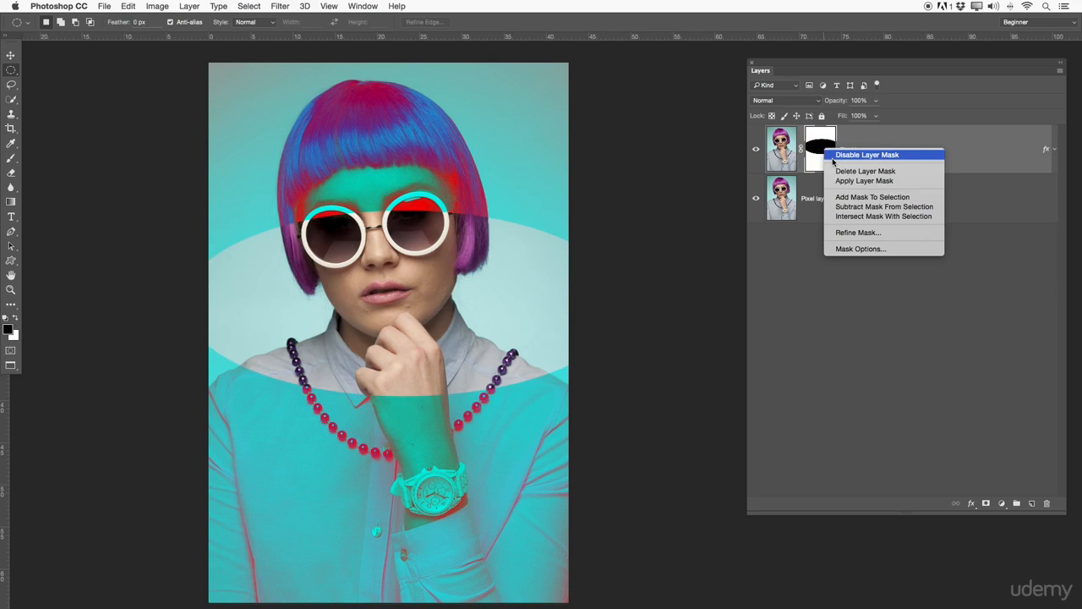
click(837, 155)
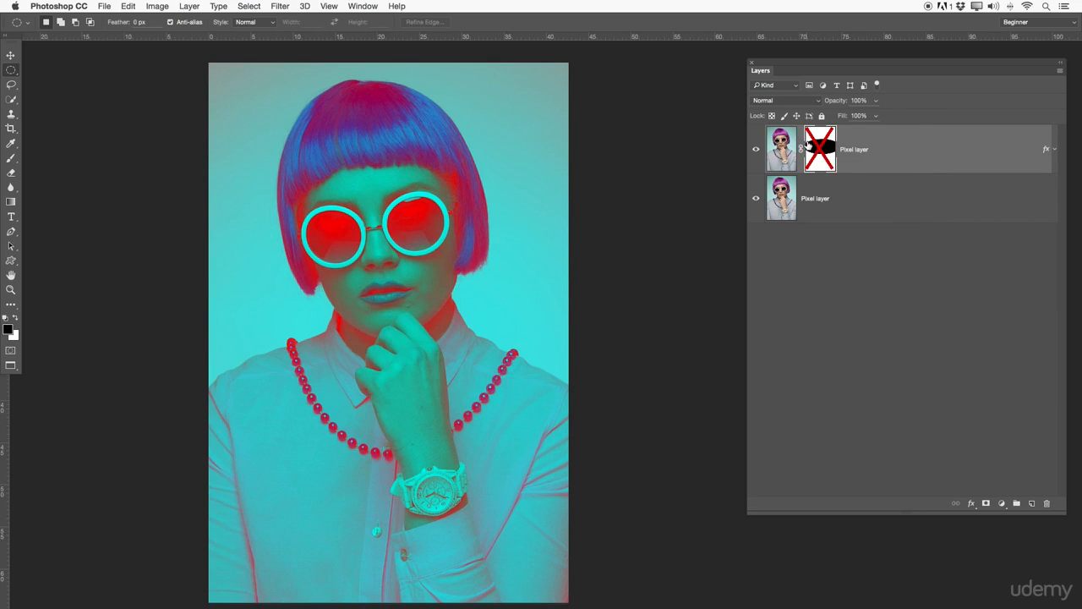
shift+click(810, 146)
Open the top layer's mask display options and close the dialog without changing them.
right_click(829, 153)
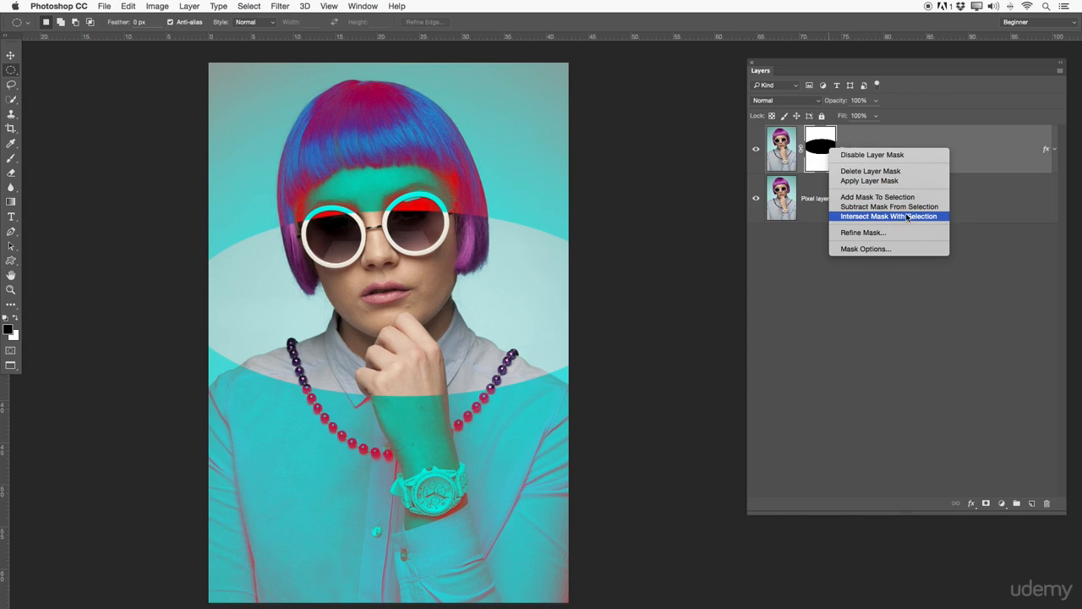
click(879, 249)
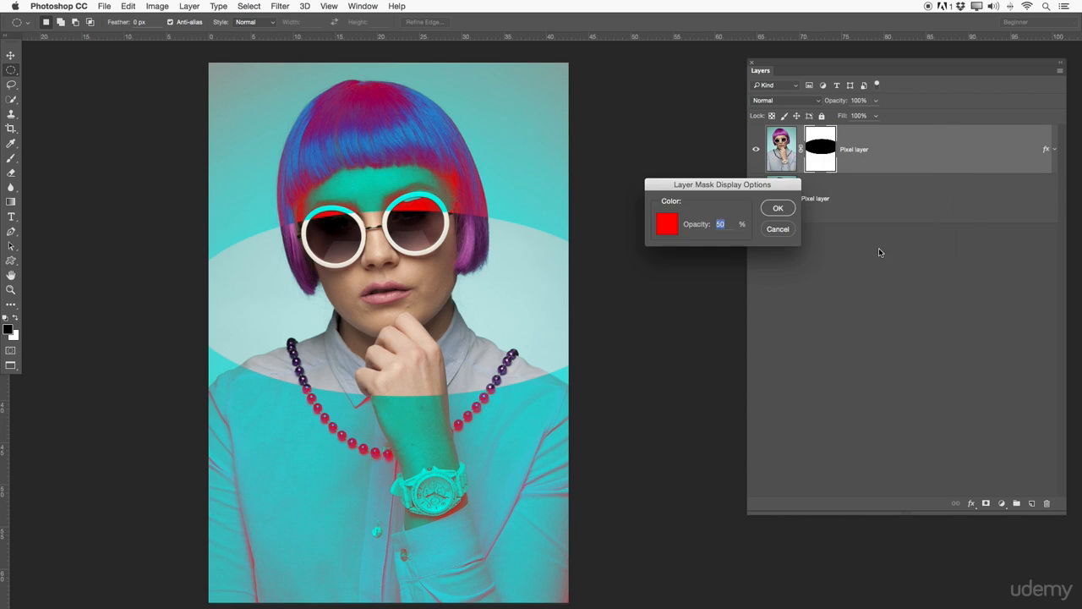
click(771, 231)
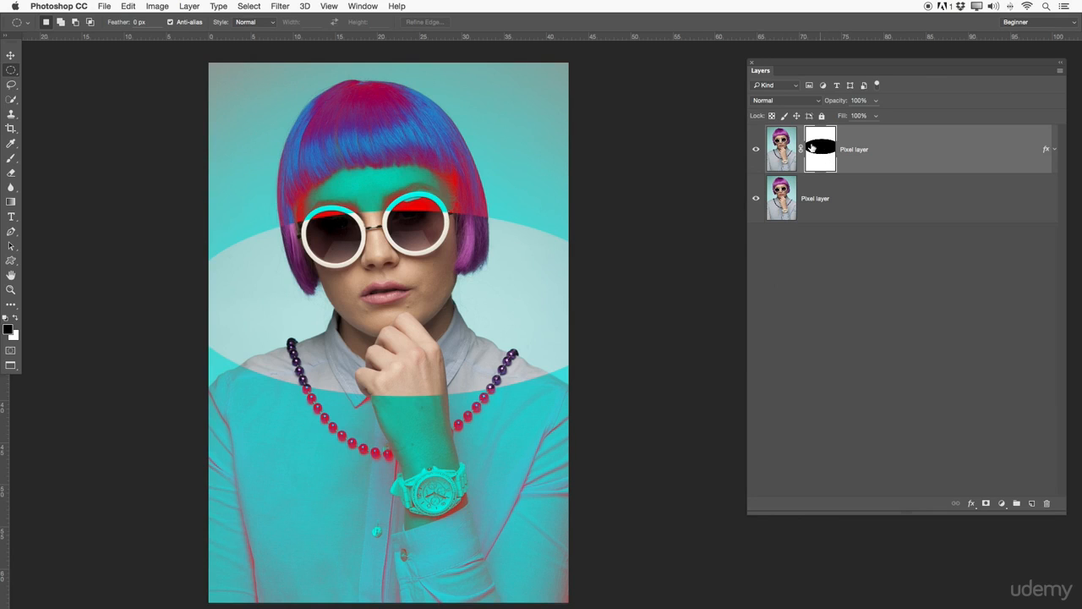
Copy the top layer's elliptical mask onto the bottom layer and invert the copied mask.
drag(817, 152, 836, 205)
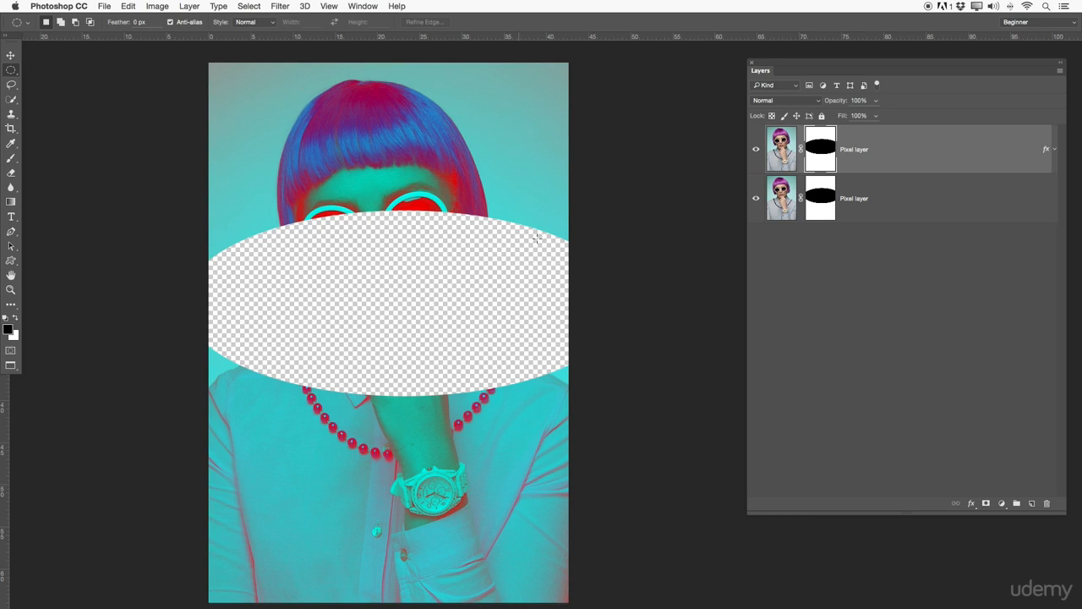
click(810, 264)
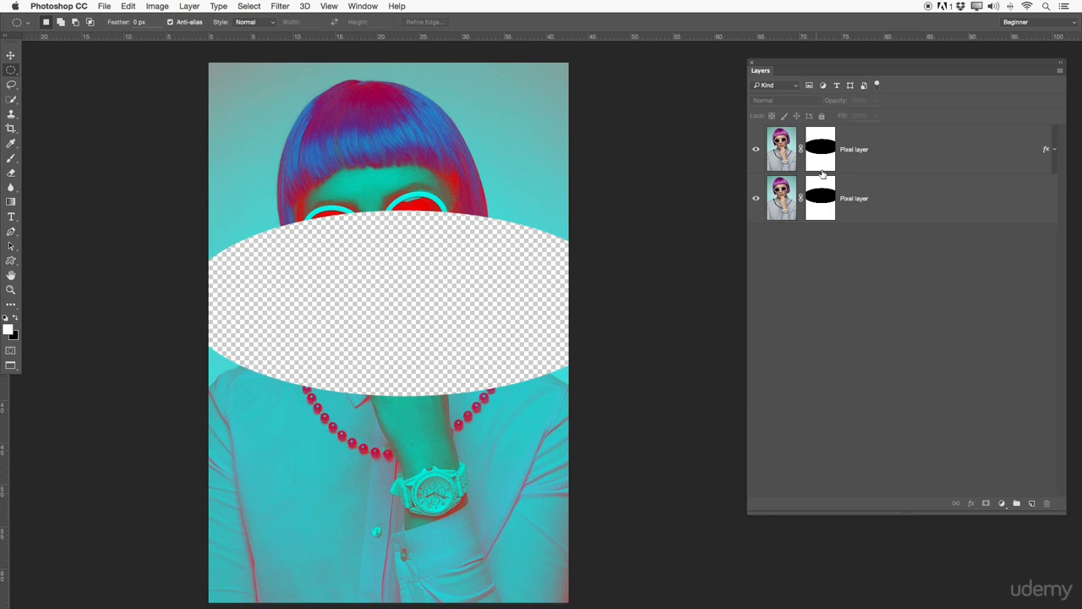
click(821, 208)
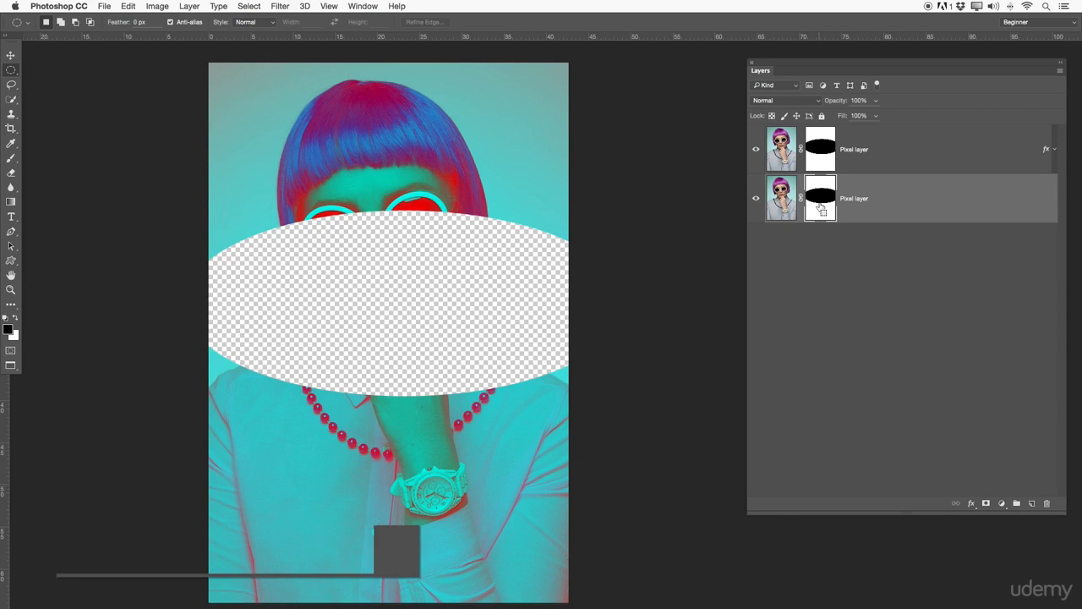
key(super+i)
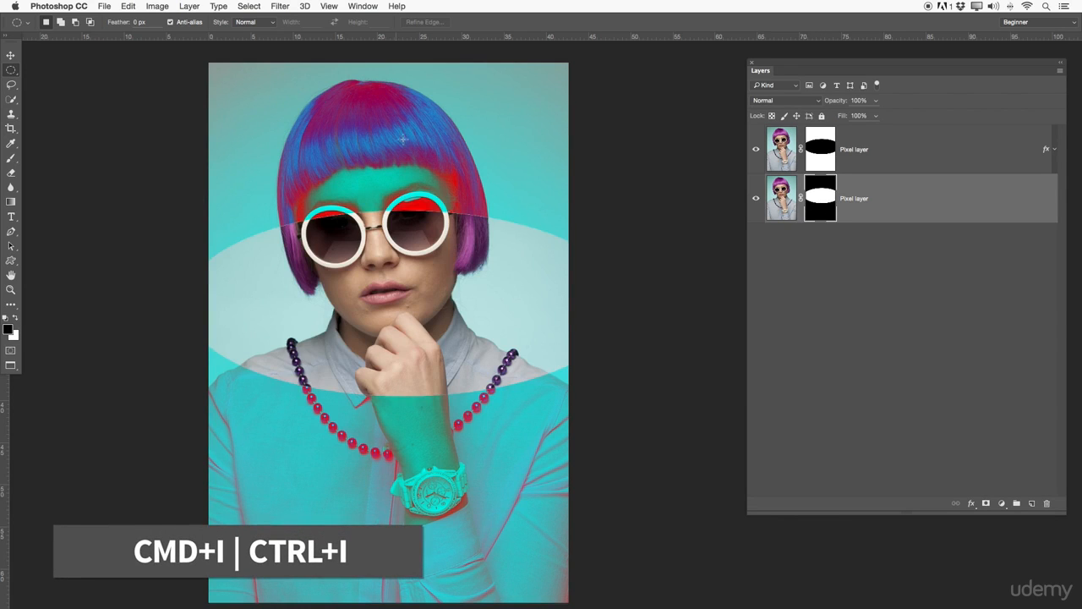
Delete the layer mask from the bottom layer.
click(867, 164)
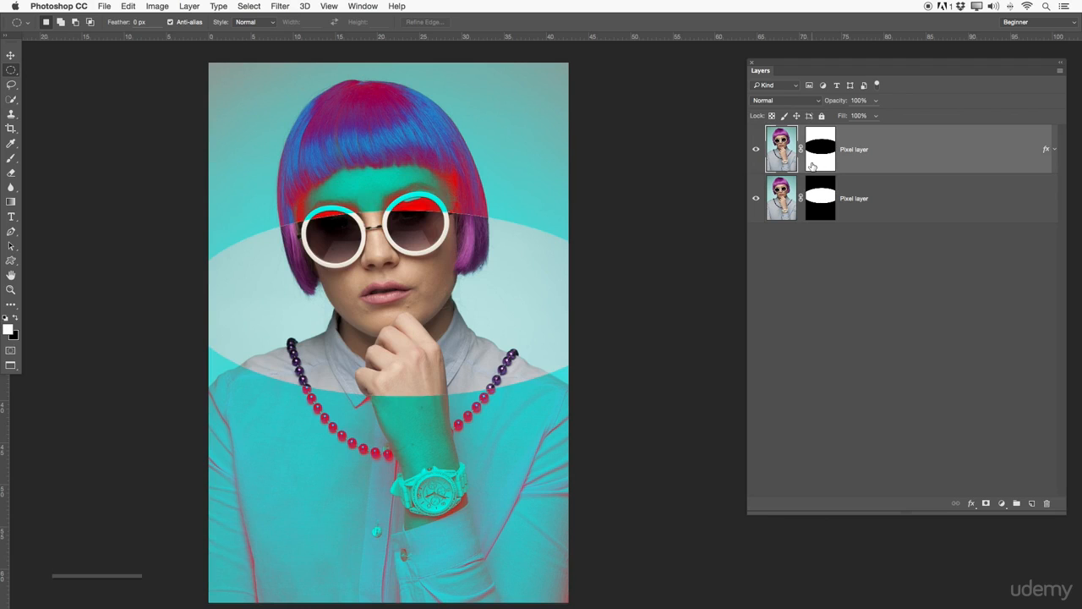
click(817, 192)
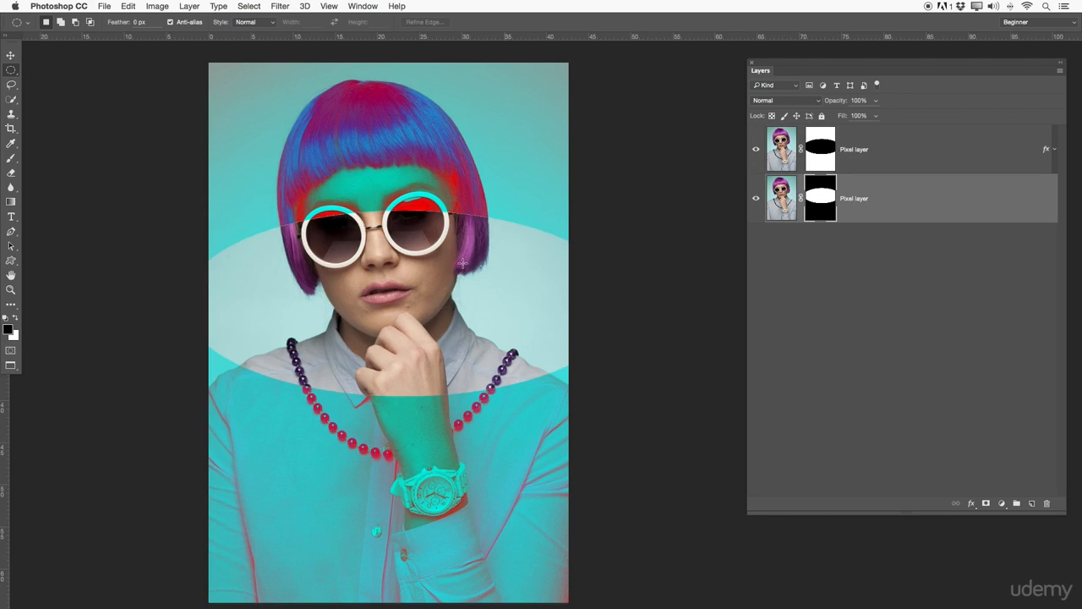
right_click(829, 201)
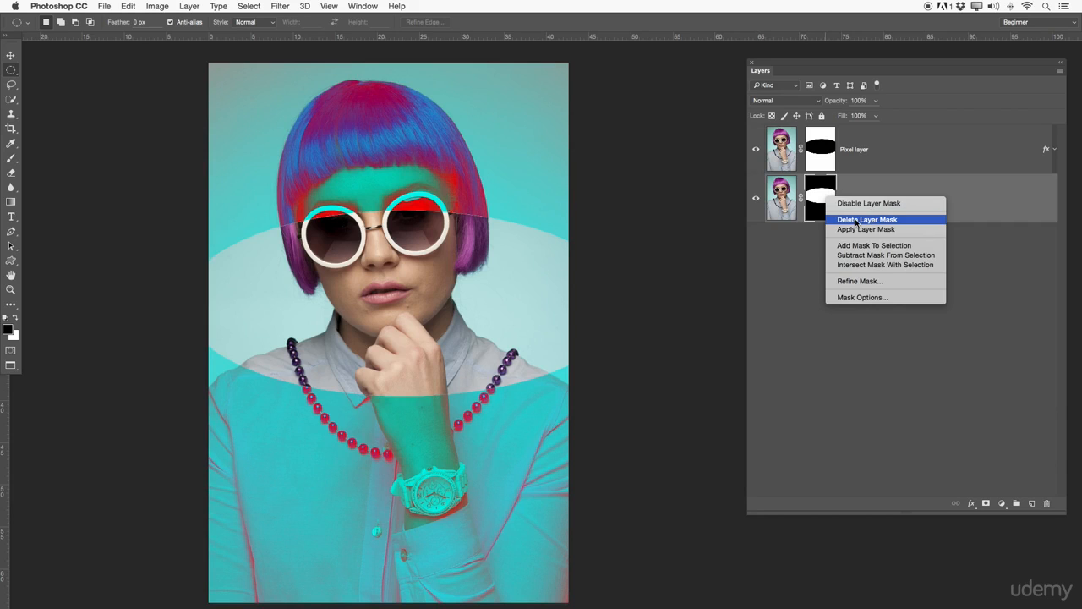
click(862, 219)
Hide and re-show the top layer to compare the result.
click(757, 151)
click(757, 152)
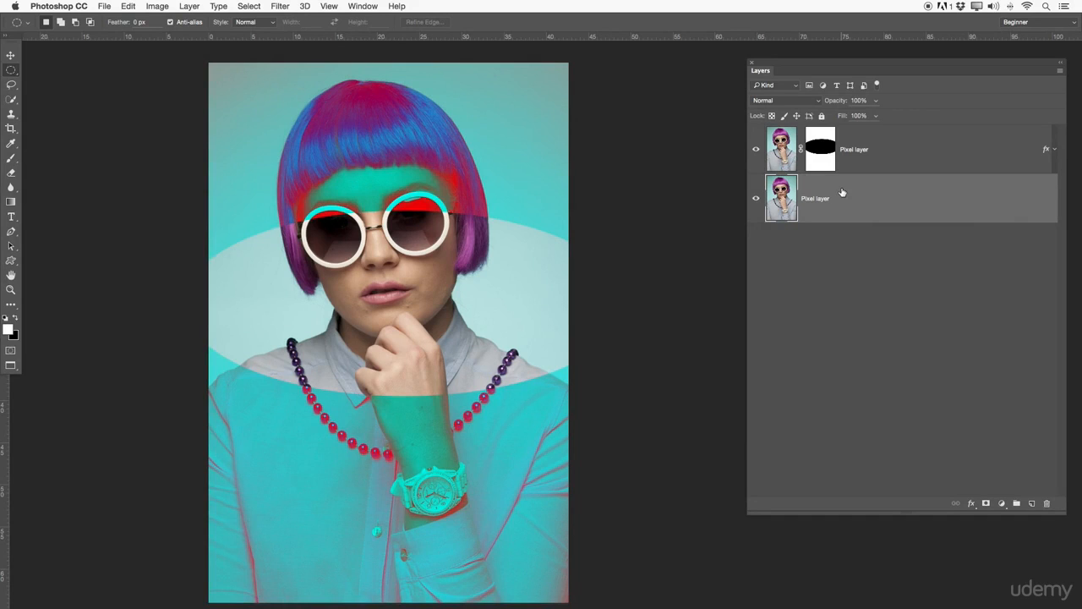
Swap the foreground and background colours so black becomes the foreground colour.
drag(787, 201, 782, 172)
drag(782, 171, 786, 172)
alt+click(786, 173)
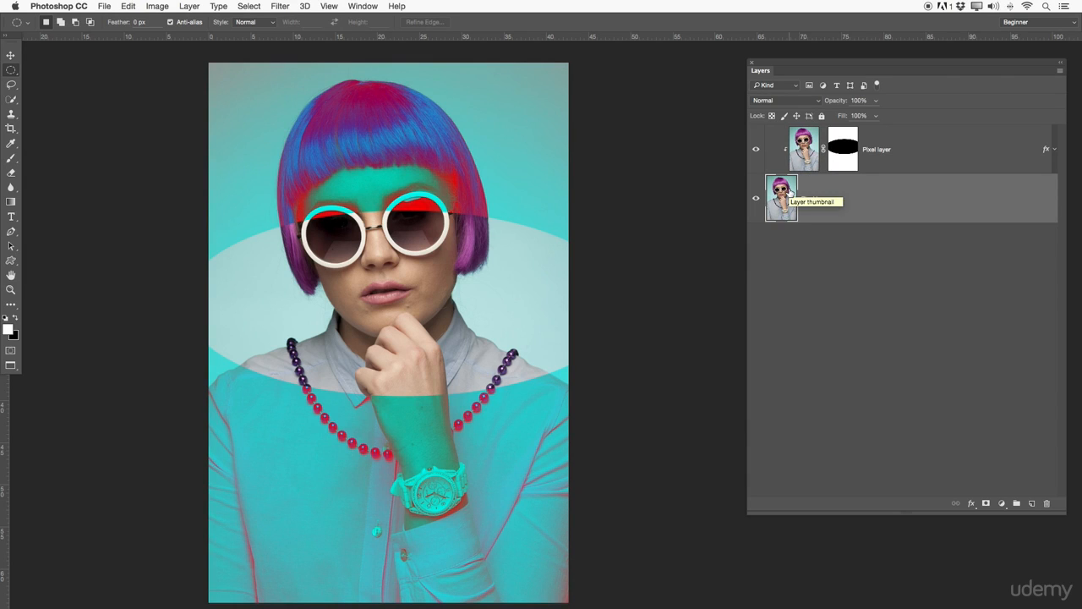
alt+click(791, 173)
key(x)
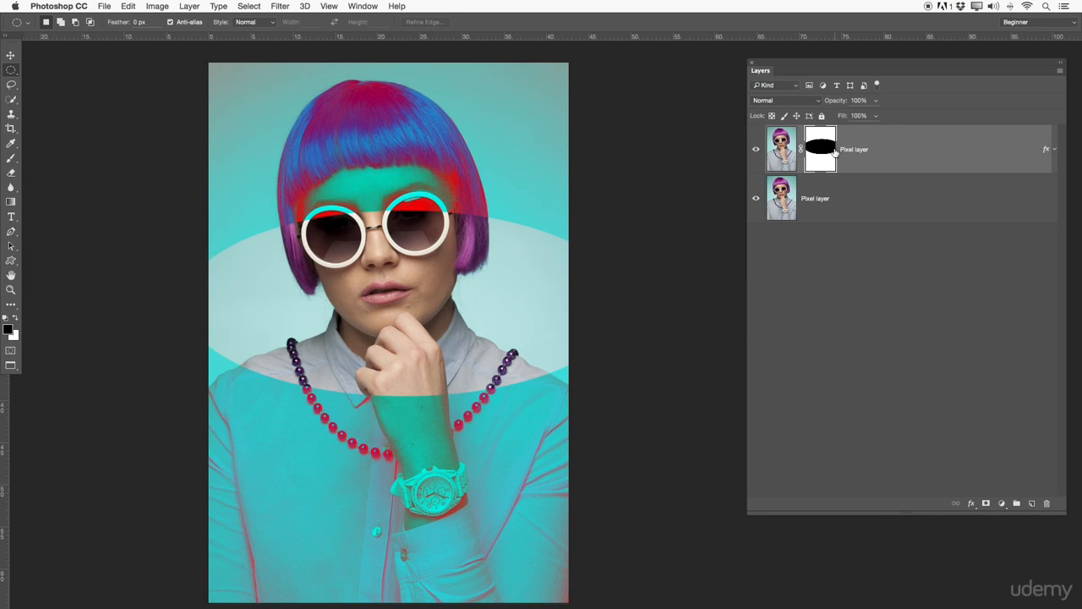